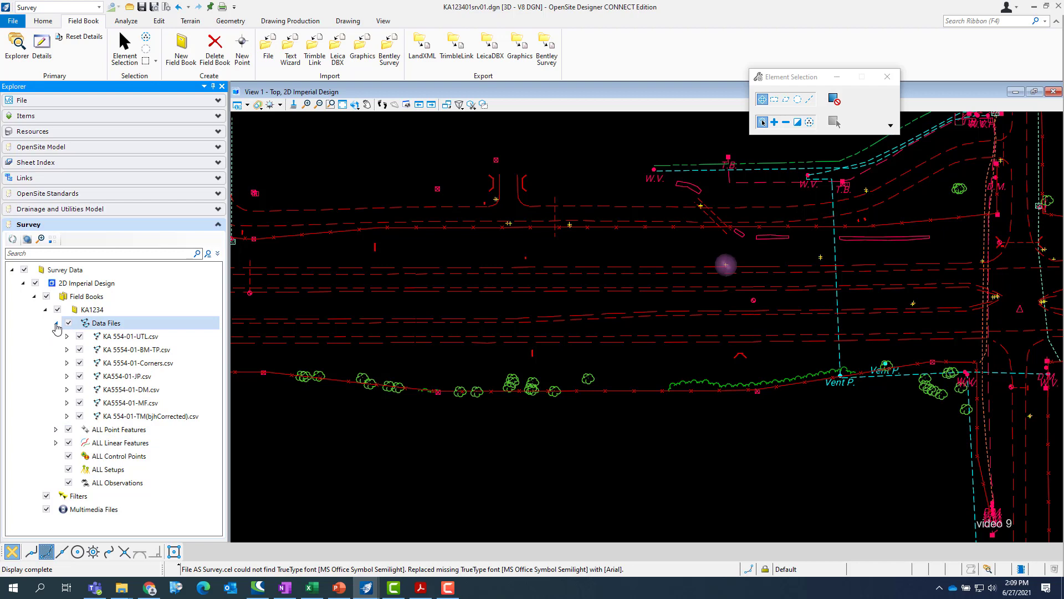
Export field book KA1234's visible survey data to DGN Graphics, saving it as temp-export-Survey-KA1234 in the SRV-1 folder
{"action": "left_click", "coordinate": [56, 324]}
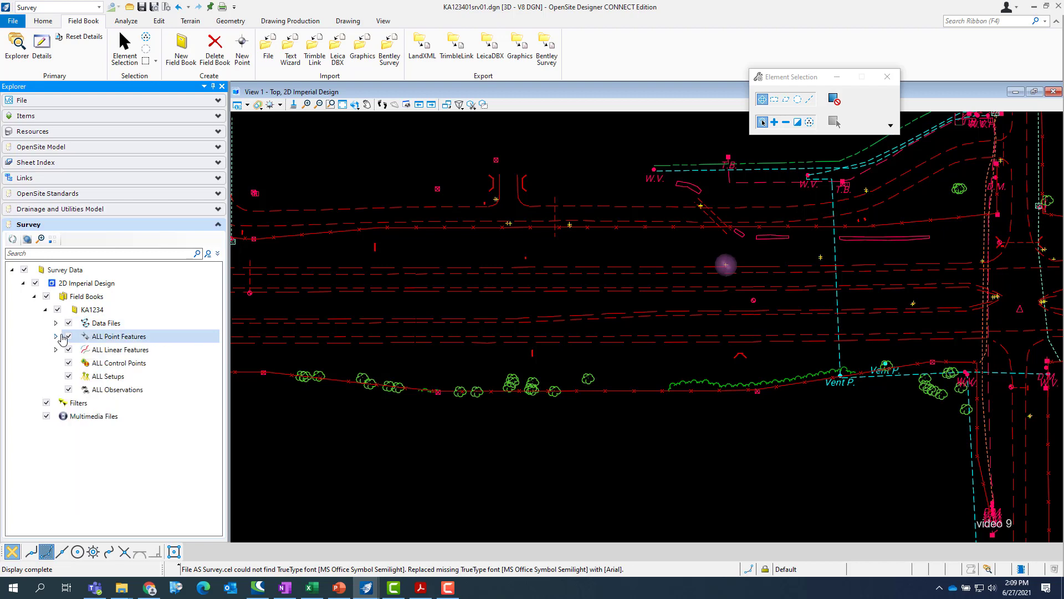
{"action": "left_click", "coordinate": [95, 313]}
{"action": "right_click", "coordinate": [95, 313]}
{"action": "mouse_move", "coordinate": [138, 341]}
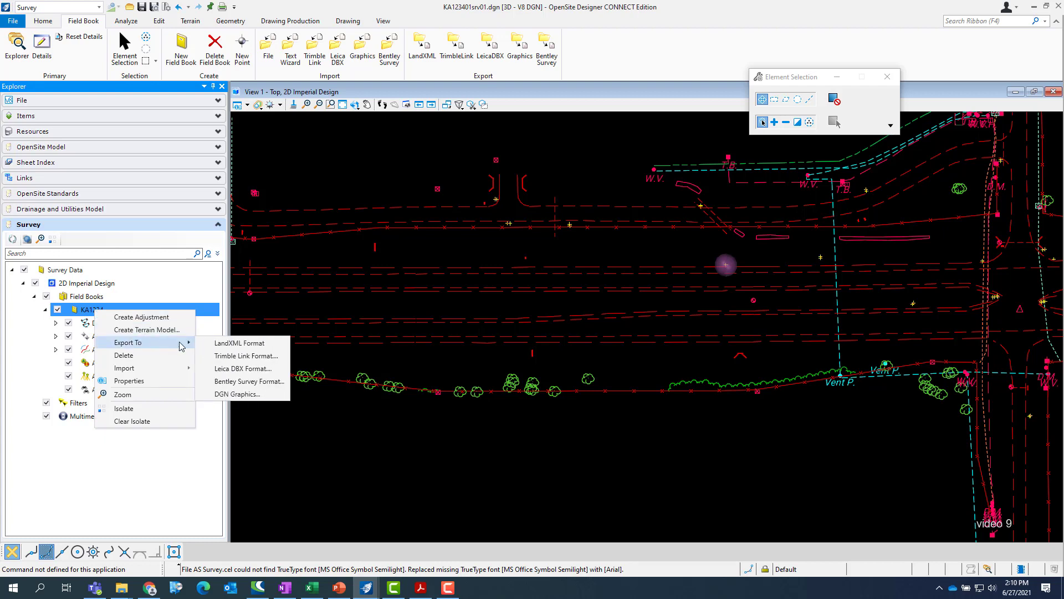
{"action": "left_click", "coordinate": [239, 393]}
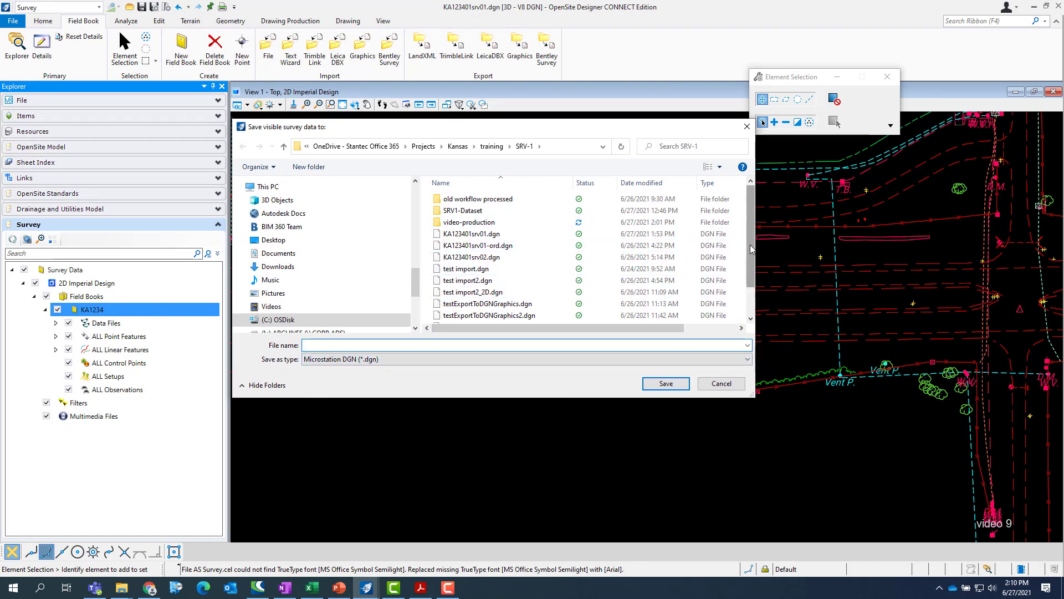
{"action": "left_click_drag", "start_coordinate": [751, 245], "coordinate": [751, 212]}
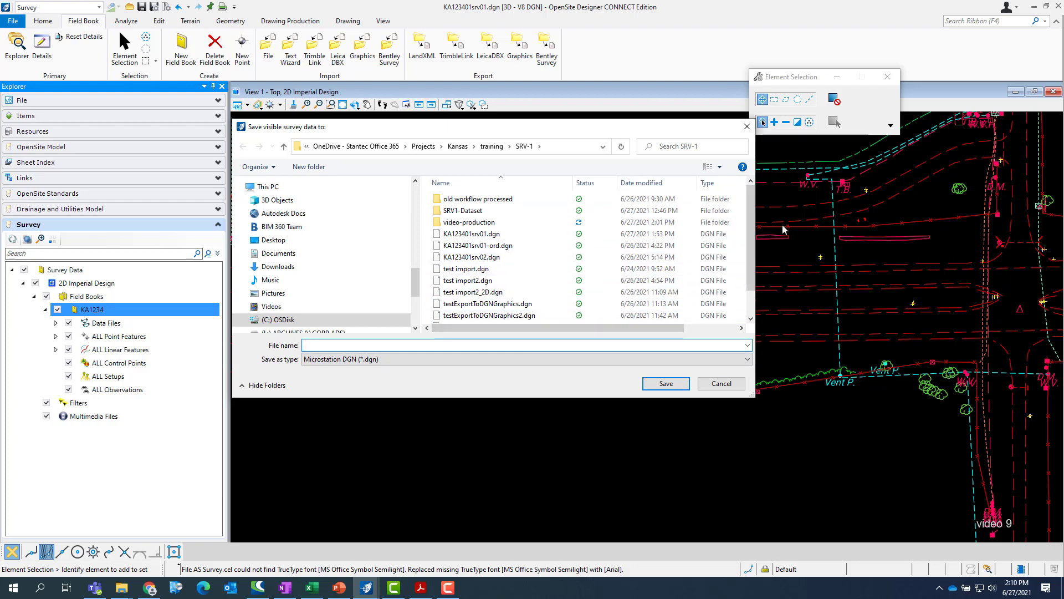
{"action": "left_click_drag", "start_coordinate": [752, 227], "coordinate": [752, 231]}
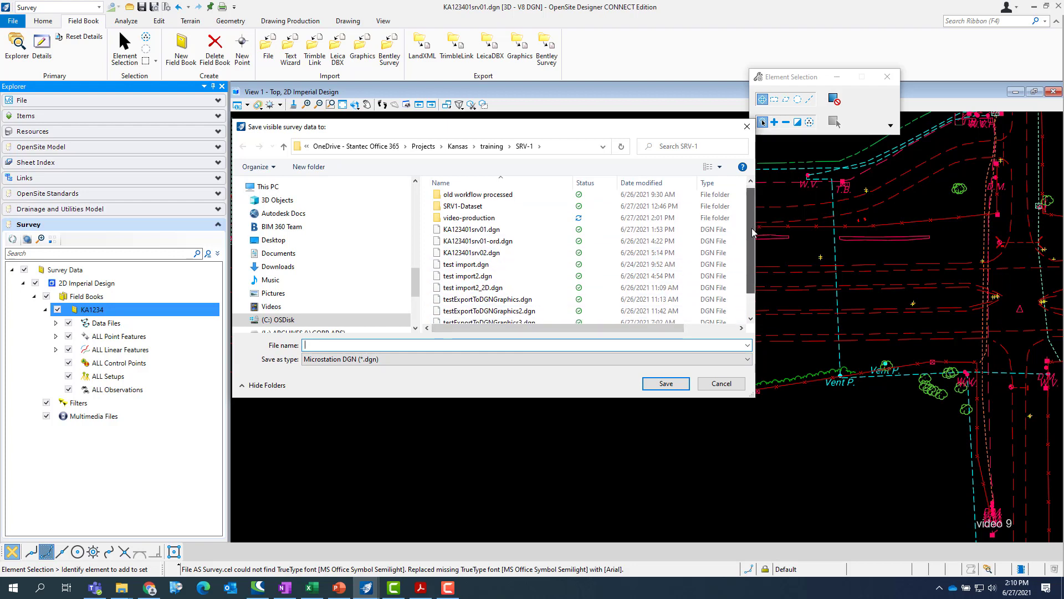
{"action": "scroll", "coordinate": [621, 238], "scroll_direction": "up", "scroll_amount": 1}
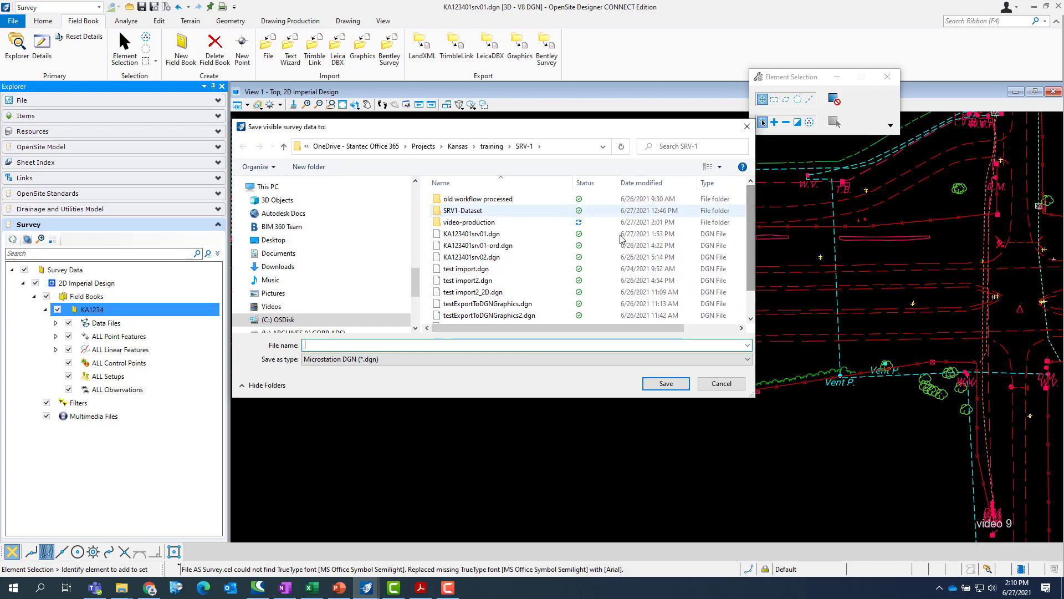
{"action": "type", "text": "temp"}
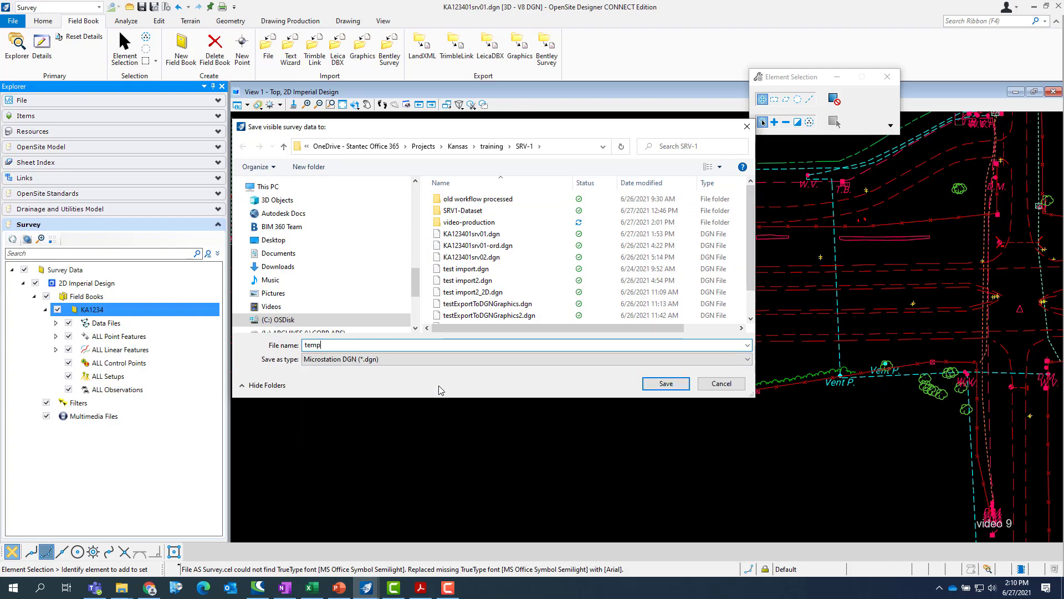
{"action": "type", "text": "-export -Survey"}
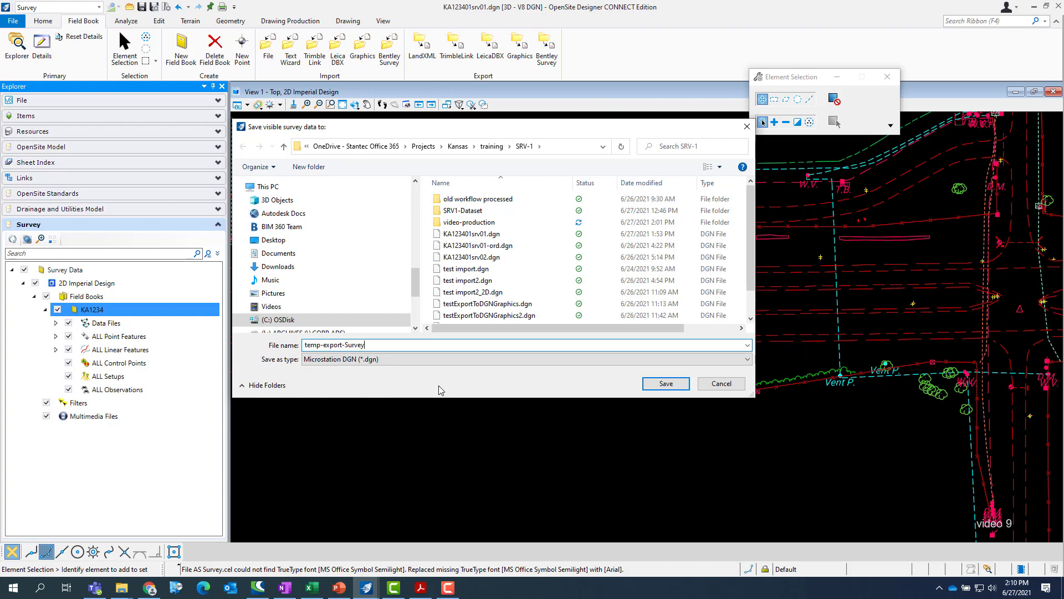
{"action": "type", "text": "-KA1234"}
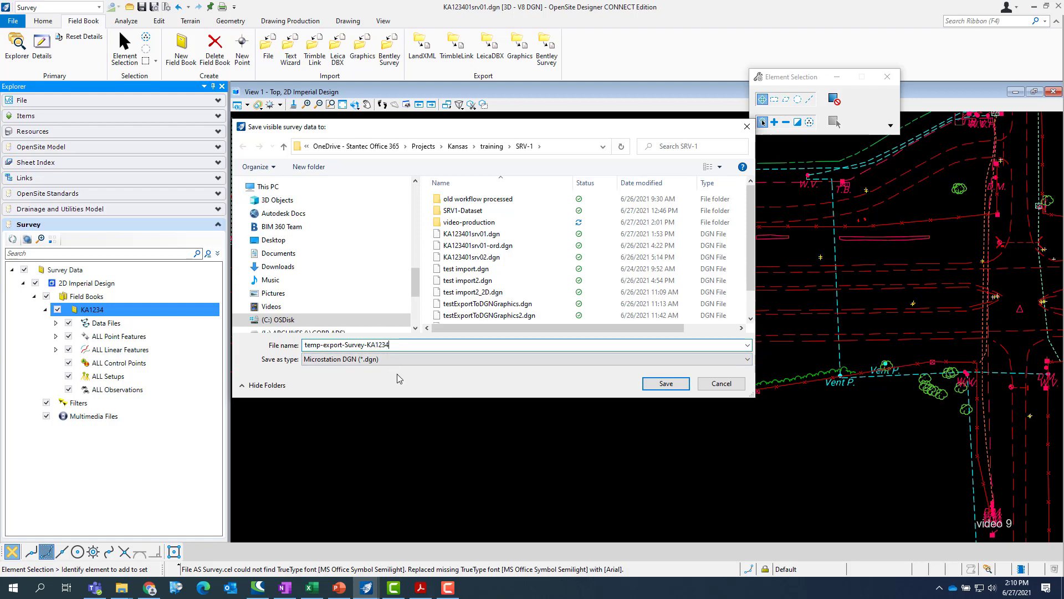
{"action": "left_click", "coordinate": [665, 384]}
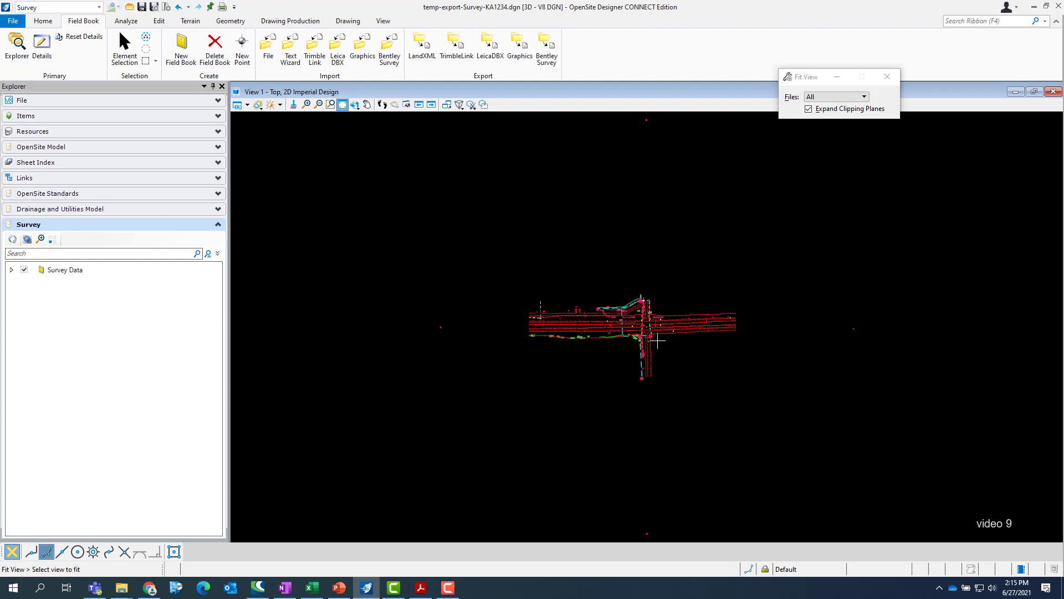
Inspect the element properties of the southern dashed shoulder edge line in the exported drawing
{"action": "scroll", "coordinate": [598, 327], "scroll_direction": "up", "scroll_amount": 5}
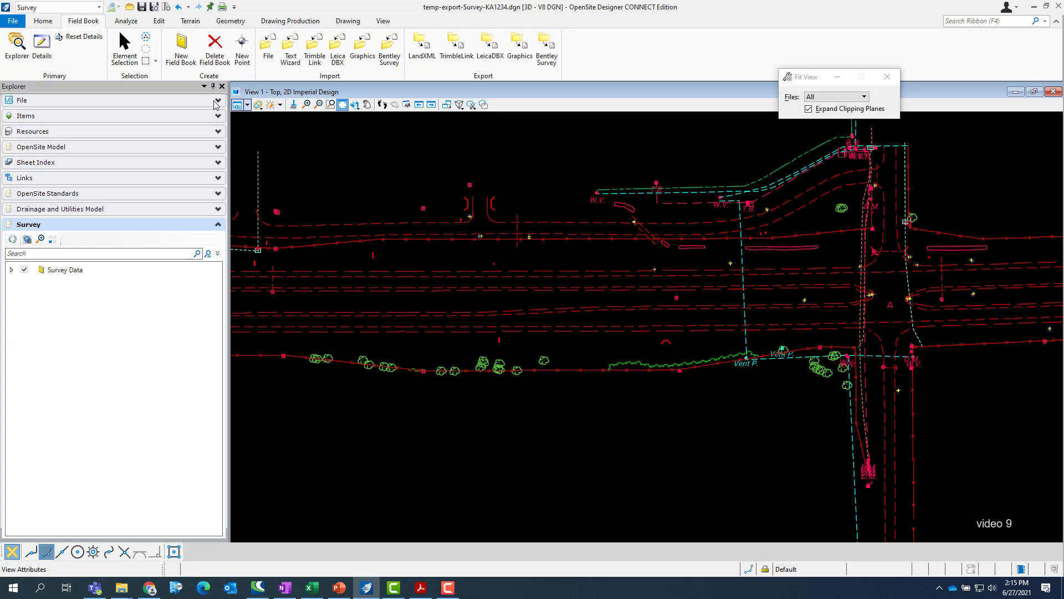
{"action": "left_click", "coordinate": [124, 44]}
{"action": "scroll", "coordinate": [534, 301], "scroll_direction": "up", "scroll_amount": 1}
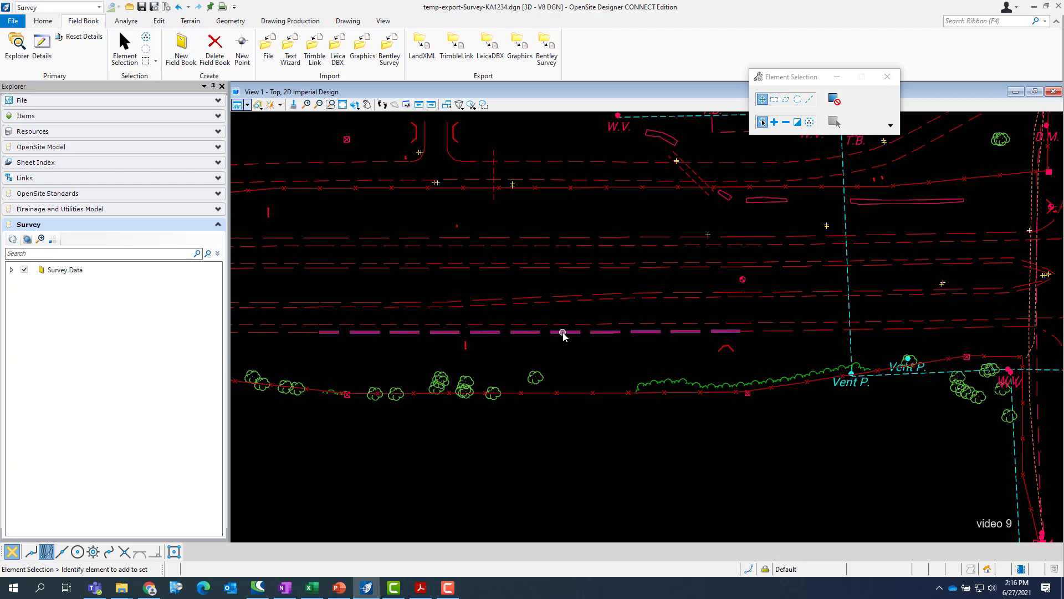
{"action": "left_click", "coordinate": [563, 335]}
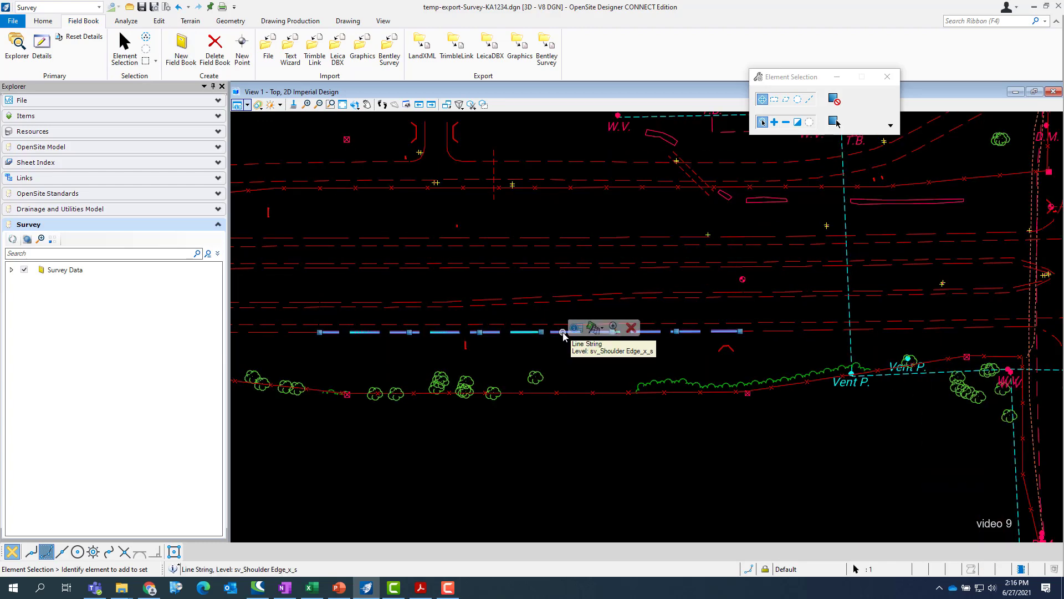
{"action": "left_click", "coordinate": [576, 328]}
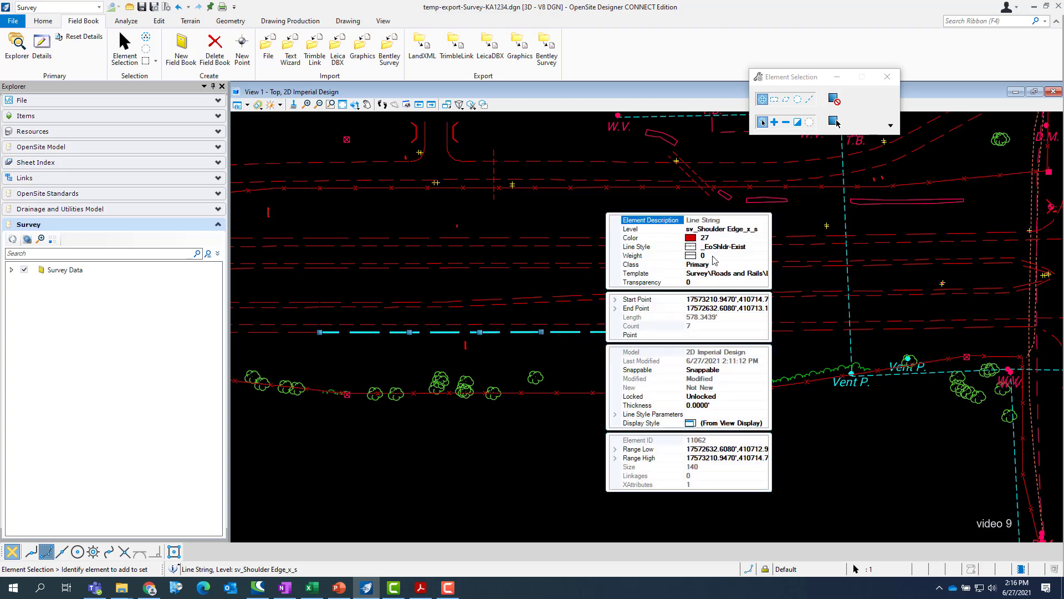
{"action": "left_click", "coordinate": [652, 480]}
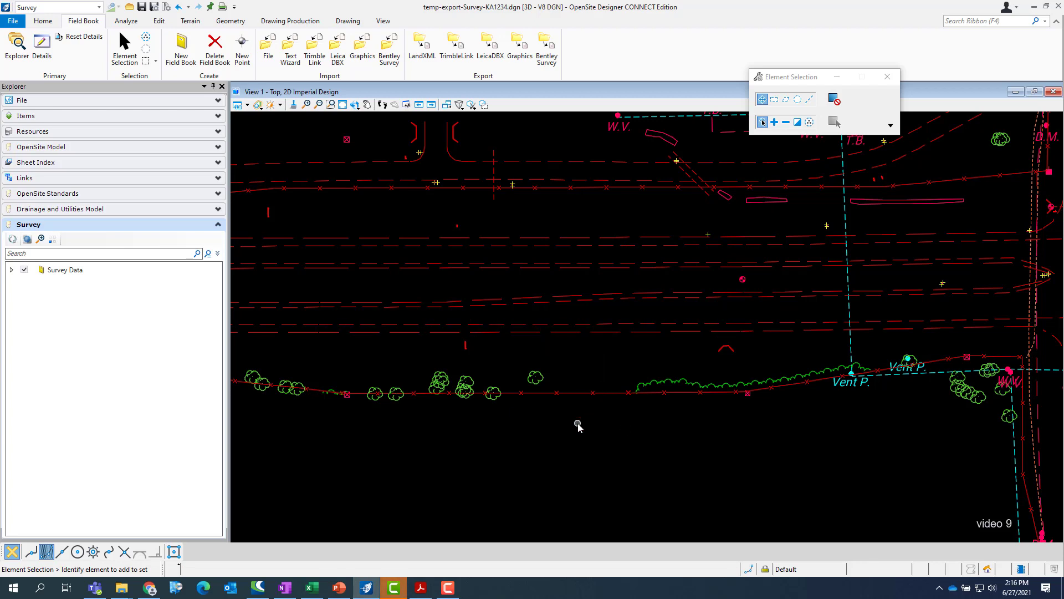
Start exporting the current model to a 2D DGN and replace the file name's temp-export-Survey-KA1234 part with ka123401
{"action": "left_click", "coordinate": [13, 21]}
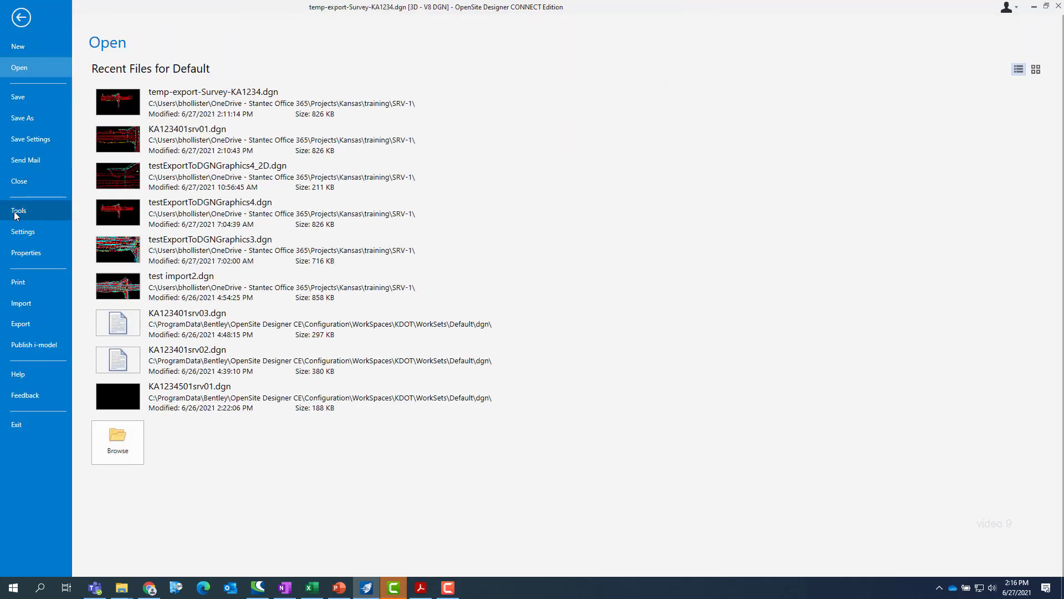
{"action": "left_click", "coordinate": [23, 324]}
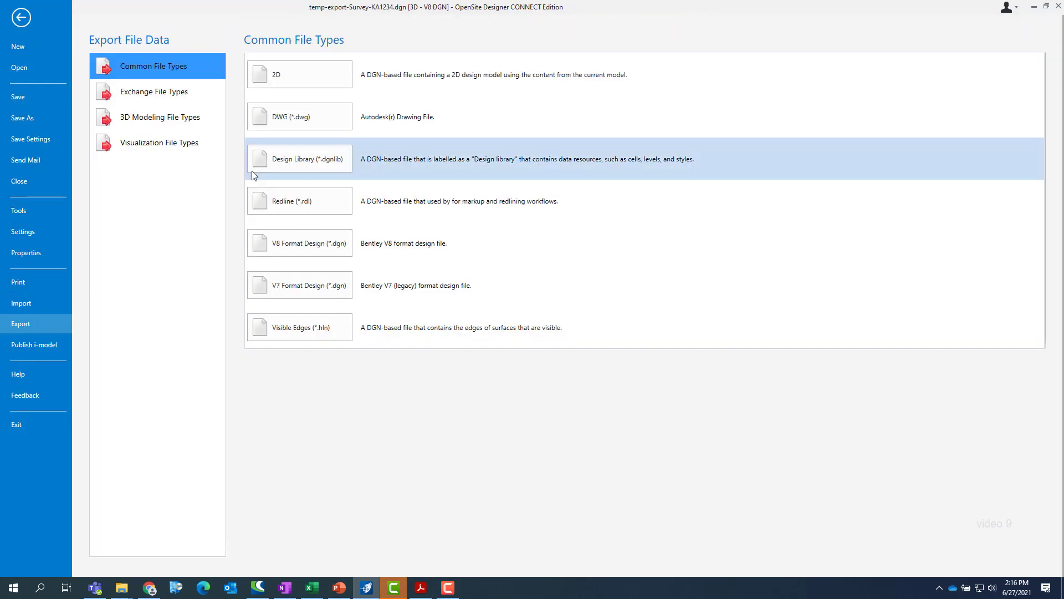
{"action": "left_click", "coordinate": [291, 75]}
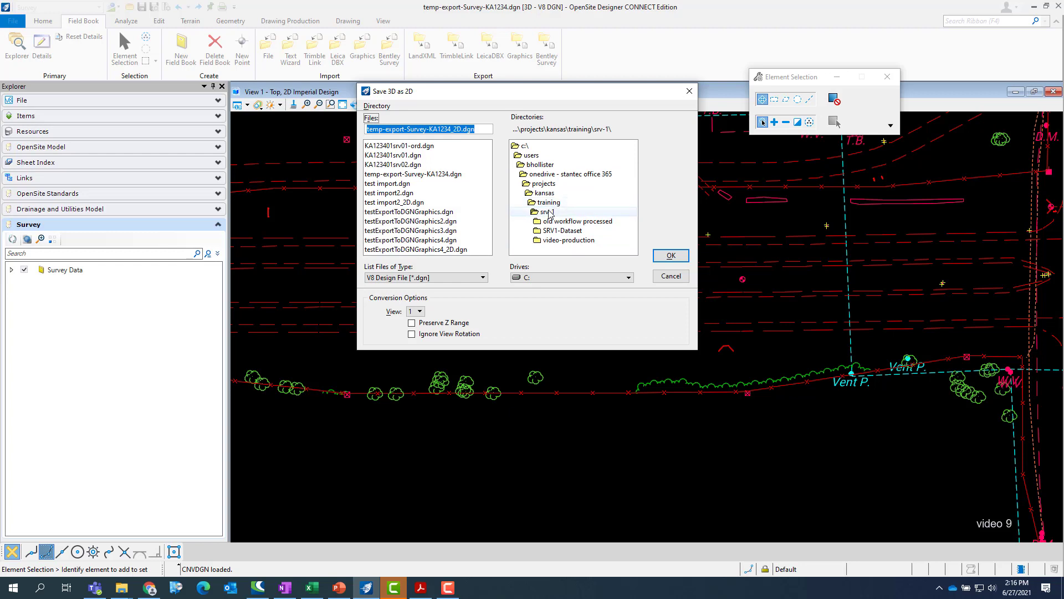
{"action": "left_click", "coordinate": [444, 130]}
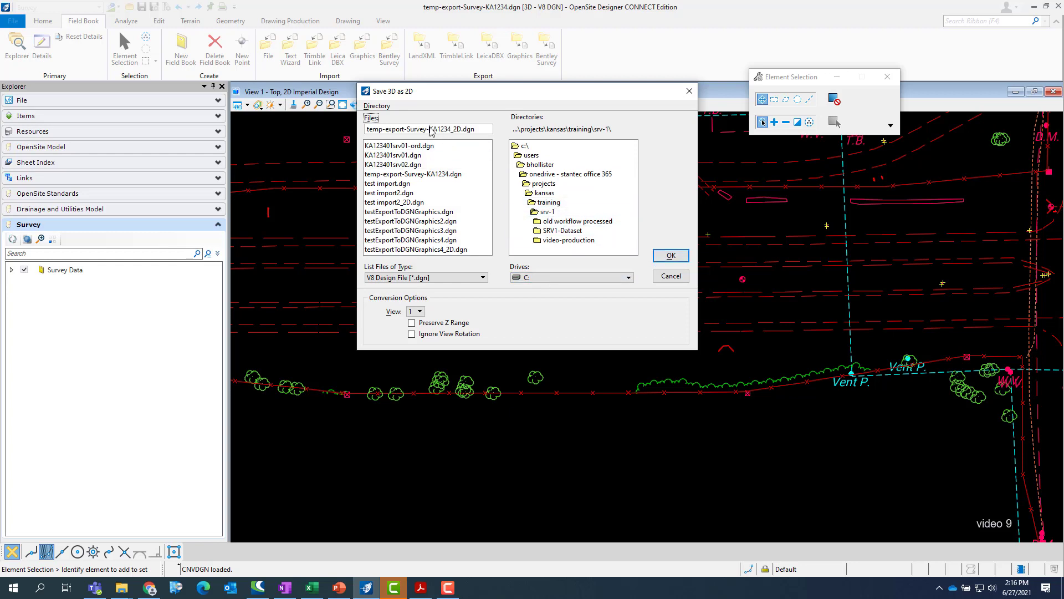
{"action": "left_click", "coordinate": [429, 129]}
{"action": "key", "text": "BackSpace"}
{"action": "key", "text": "BackSpace"}
{"action": "key", "text": "BackSpace"}
{"action": "key", "text": "BackSpace"}
{"action": "key", "text": "BackSpace"}
{"action": "key", "text": "BackSpace"}
{"action": "key", "text": "BackSpace"}
{"action": "key", "text": "BackSpace"}
{"action": "key", "text": "BackSpace"}
{"action": "key", "text": "BackSpace"}
{"action": "key", "text": "BackSpace"}
{"action": "key", "text": "BackSpace"}
{"action": "key", "text": "BackSpace"}
{"action": "key", "text": "BackSpace"}
{"action": "key", "text": "BackSpace"}
{"action": "key", "text": "BackSpace"}
{"action": "key", "text": "BackSpace"}
{"action": "key", "text": "BackSpace"}
{"action": "key", "text": "BackSpace"}
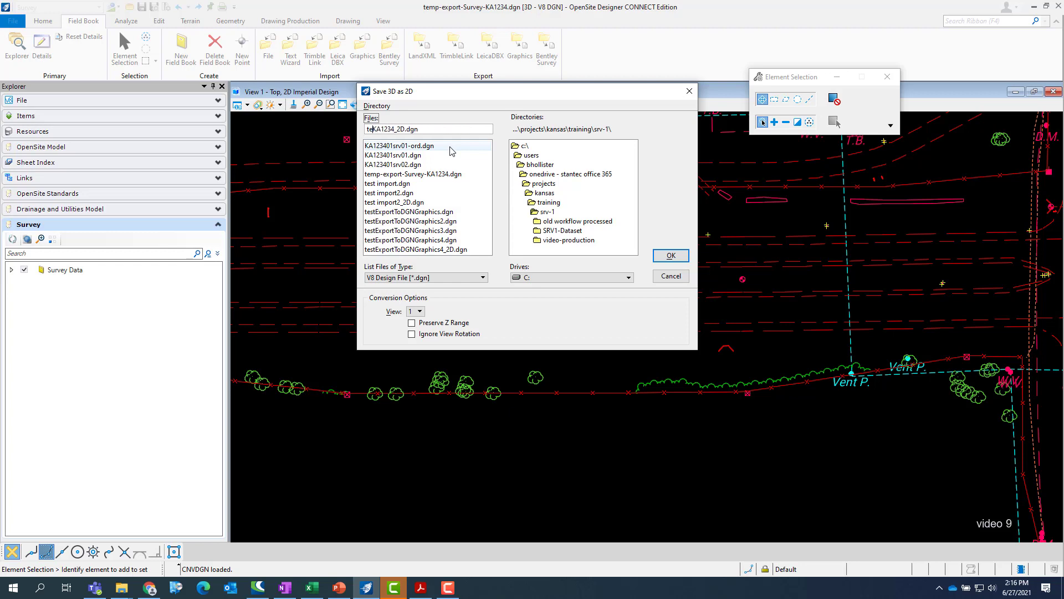
{"action": "key", "text": "Delete"}
{"action": "key", "text": "Delete"}
{"action": "type", "text": "ka"}
{"action": "key", "text": "Delete"}
{"action": "type", "text": "01"}
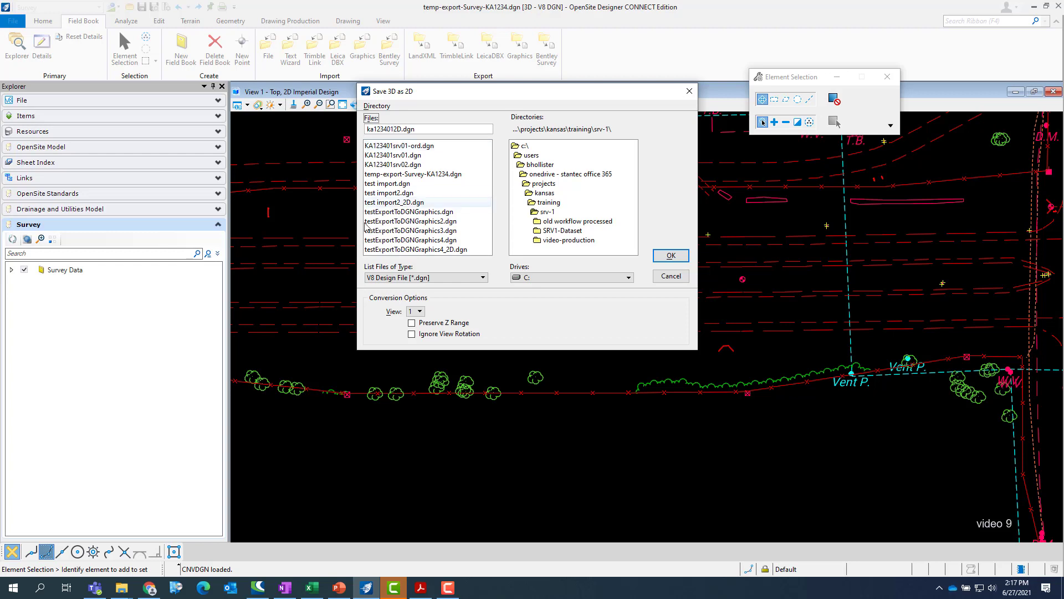
Complete the 2D file name as ka123401stp01.dgn and save the 3D model as 2D
{"action": "key", "text": "ctrl+a"}
{"action": "left_click", "coordinate": [398, 129]}
{"action": "key", "text": "BackSpace"}
{"action": "key", "text": "BackSpace"}
{"action": "type", "text": "stp01"}
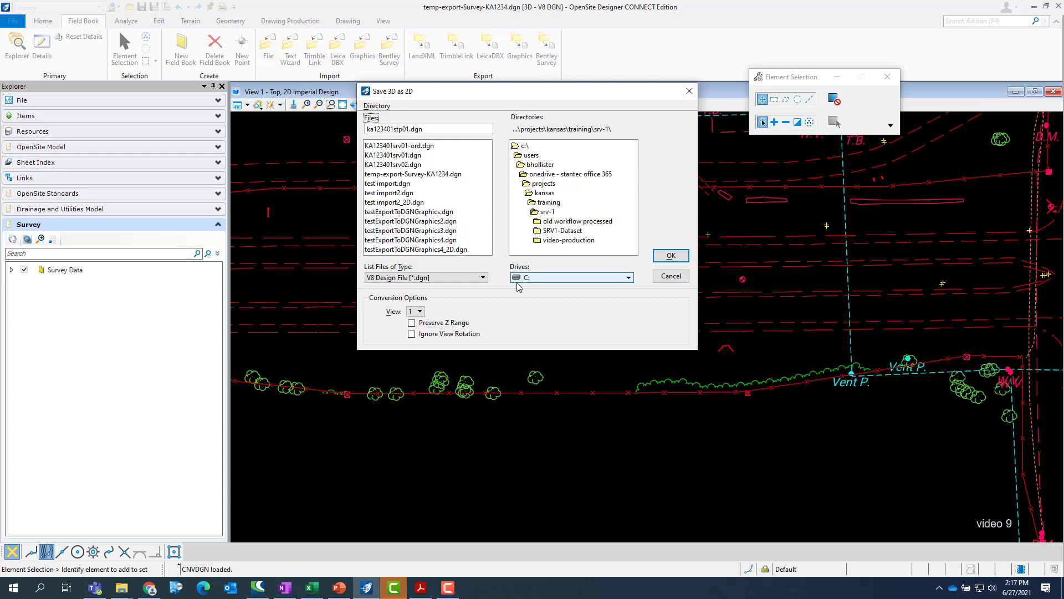
{"action": "left_click", "coordinate": [671, 256]}
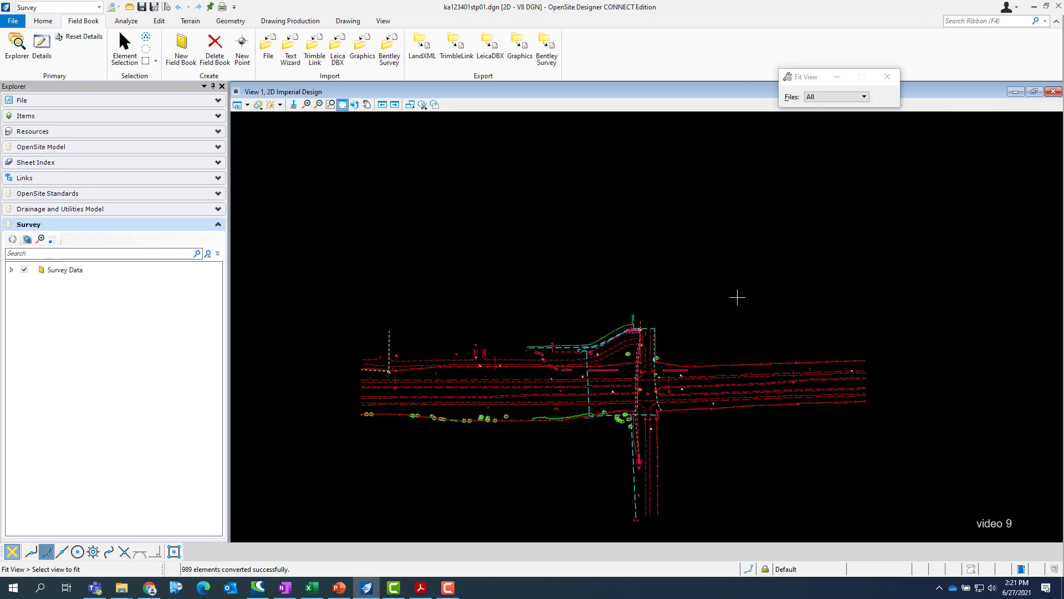
Examine the paired billboard sign cells beside the T.P. label and identify the thin green line joining their bases
{"action": "scroll", "coordinate": [625, 368], "scroll_direction": "up", "scroll_amount": 1}
{"action": "scroll", "coordinate": [625, 368], "scroll_direction": "up", "scroll_amount": 8}
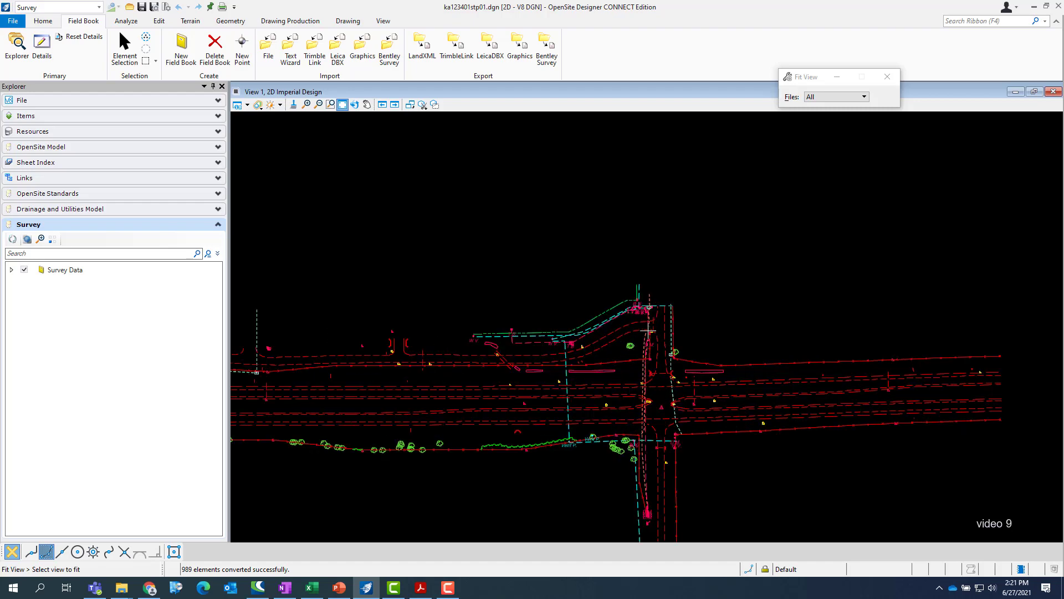
{"action": "scroll", "coordinate": [625, 298], "scroll_direction": "up", "scroll_amount": 7}
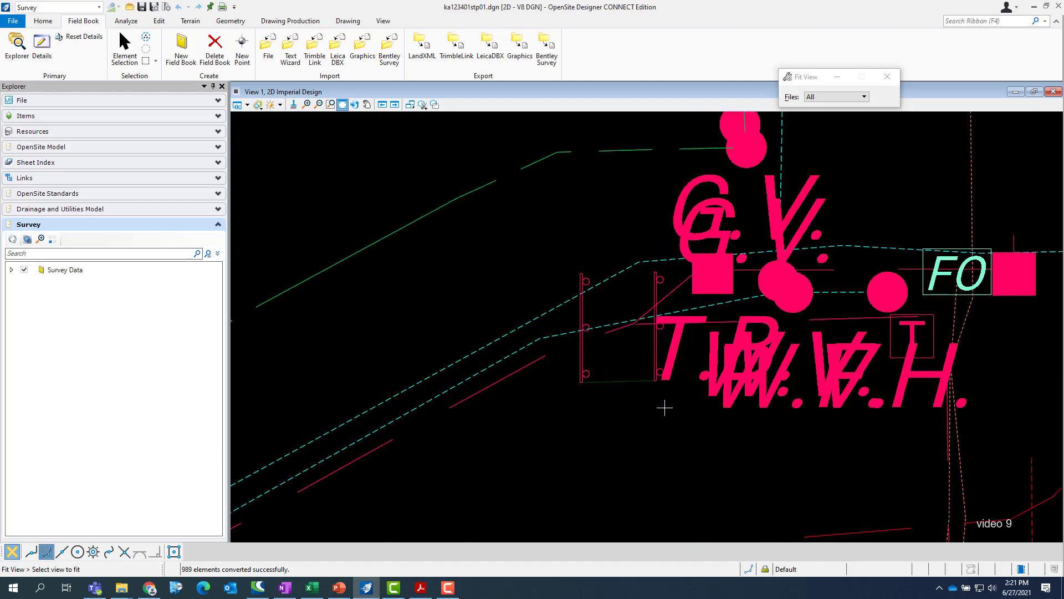
{"action": "scroll", "coordinate": [621, 383], "scroll_direction": "up", "scroll_amount": 1}
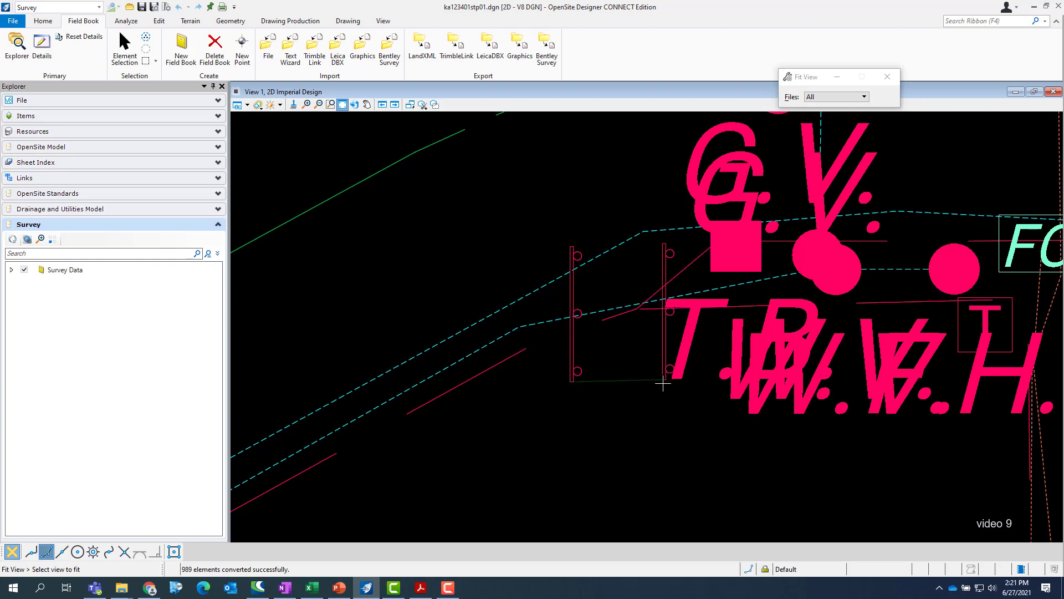
{"action": "scroll", "coordinate": [573, 421], "scroll_direction": "down", "scroll_amount": 1}
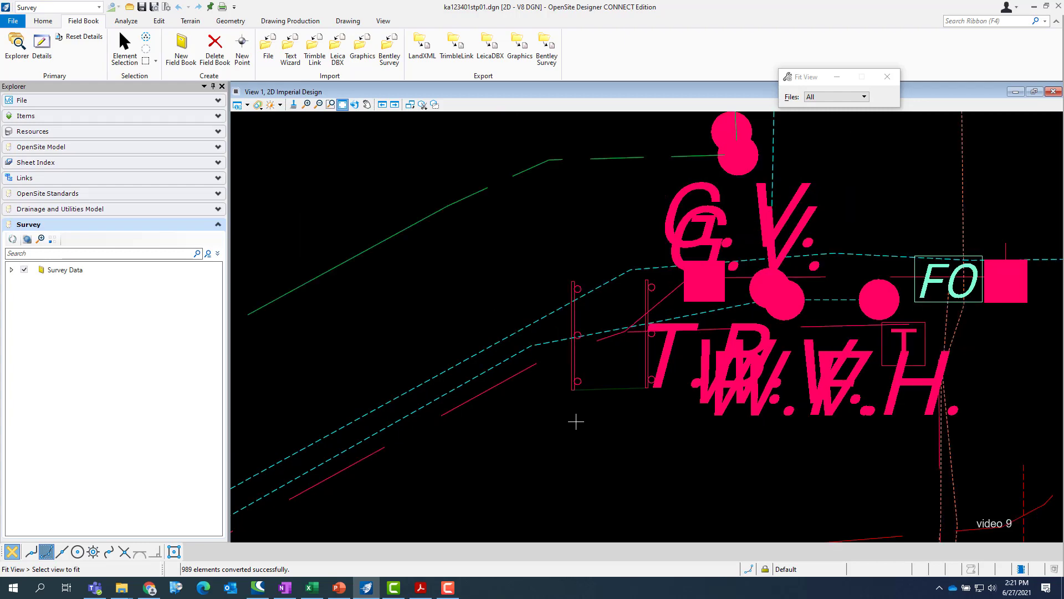
{"action": "left_click", "coordinate": [614, 388]}
{"action": "scroll", "coordinate": [643, 313], "scroll_direction": "up", "scroll_amount": 5}
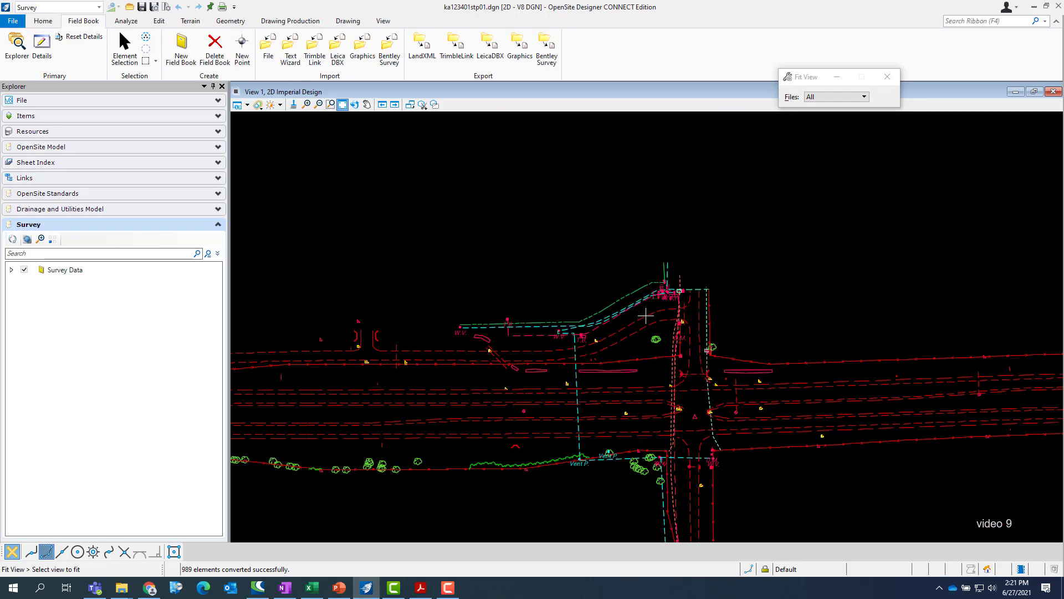
{"action": "scroll", "coordinate": [646, 316], "scroll_direction": "up", "scroll_amount": 10}
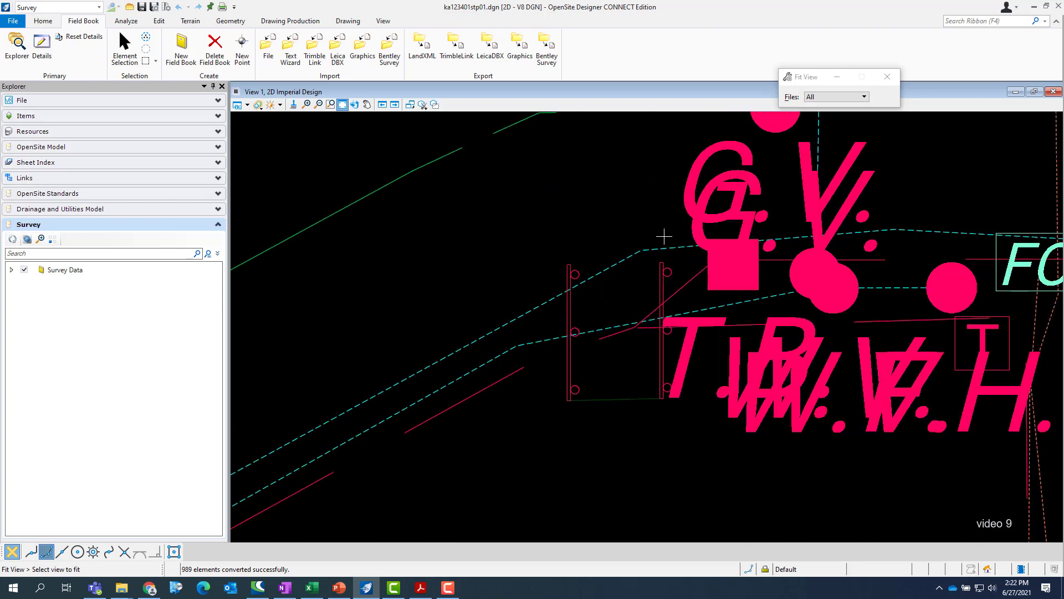
{"action": "left_click", "coordinate": [124, 48]}
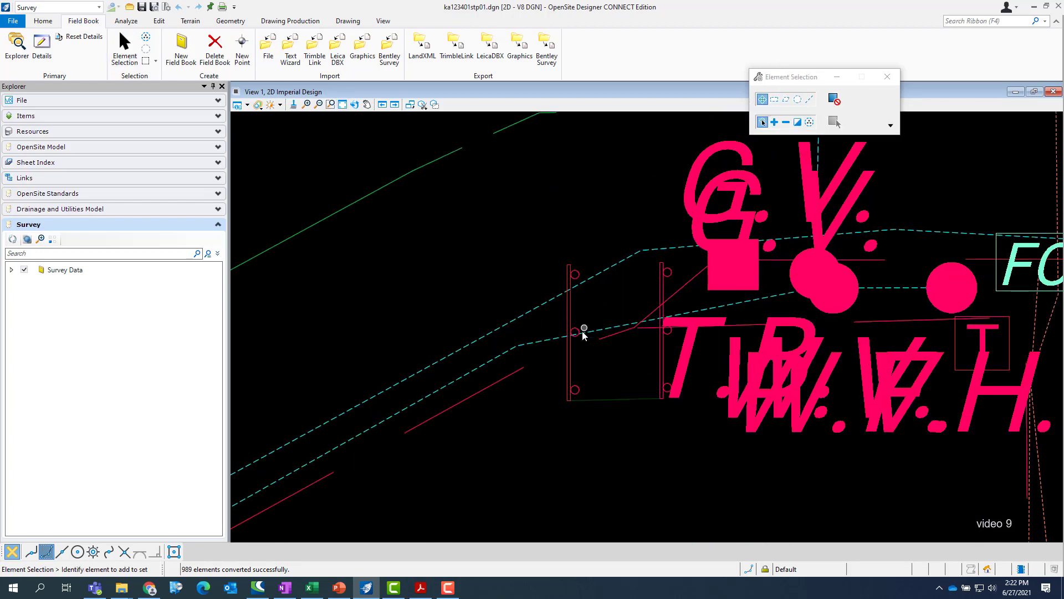
{"action": "left_click", "coordinate": [641, 405]}
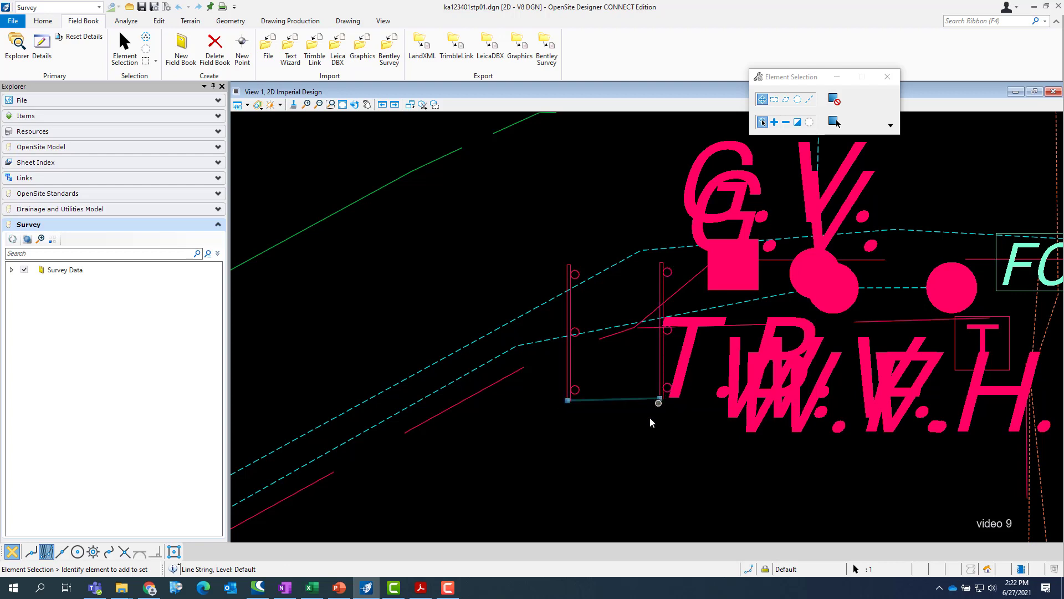
{"action": "left_click", "coordinate": [618, 434]}
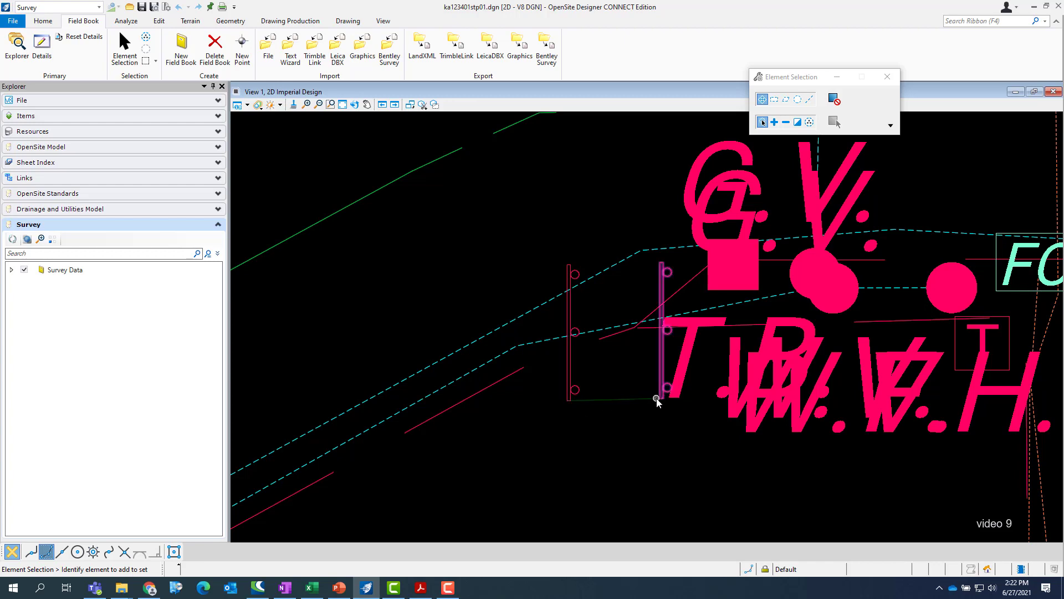
Delete the billboard sign cell at the west end of the thin green line
{"action": "left_click", "coordinate": [573, 362]}
{"action": "key", "text": "Delete"}
Rotate the remaining billboard sign by 3 points about its lower end to align with the green line, undoing any extra rotation
{"action": "left_click", "coordinate": [348, 20]}
{"action": "left_click", "coordinate": [663, 357]}
{"action": "key", "text": "3"}
{"action": "key", "text": "r"}
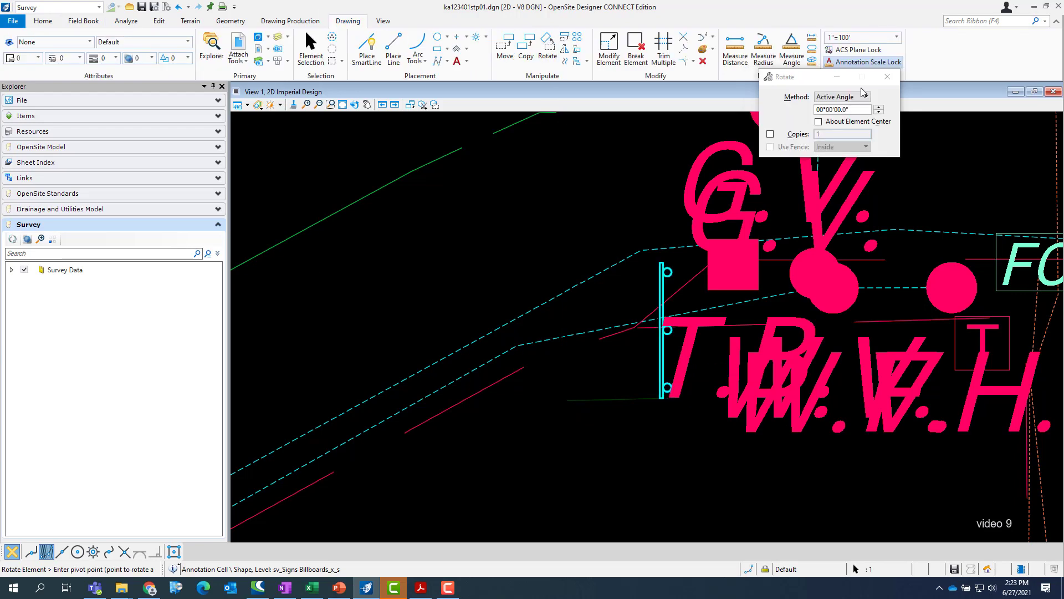
{"action": "scroll", "coordinate": [658, 391], "scroll_direction": "up", "scroll_amount": 5}
{"action": "left_click", "coordinate": [678, 409]}
{"action": "scroll", "coordinate": [678, 421], "scroll_direction": "down", "scroll_amount": 4}
{"action": "scroll", "coordinate": [673, 238], "scroll_direction": "up", "scroll_amount": 5}
{"action": "left_click", "coordinate": [672, 275]}
{"action": "scroll", "coordinate": [672, 274], "scroll_direction": "down", "scroll_amount": 3}
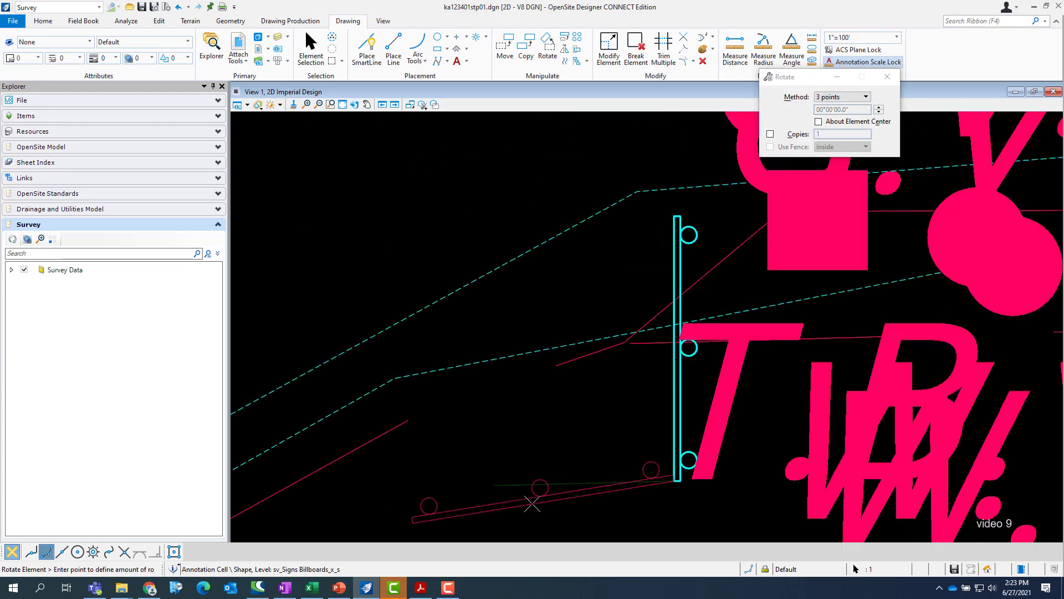
{"action": "scroll", "coordinate": [537, 496], "scroll_direction": "up", "scroll_amount": 3}
{"action": "left_click", "coordinate": [464, 474]}
{"action": "left_click", "coordinate": [306, 258]}
{"action": "key", "text": "ctrl+z"}
{"action": "scroll", "coordinate": [601, 357], "scroll_direction": "down", "scroll_amount": 2}
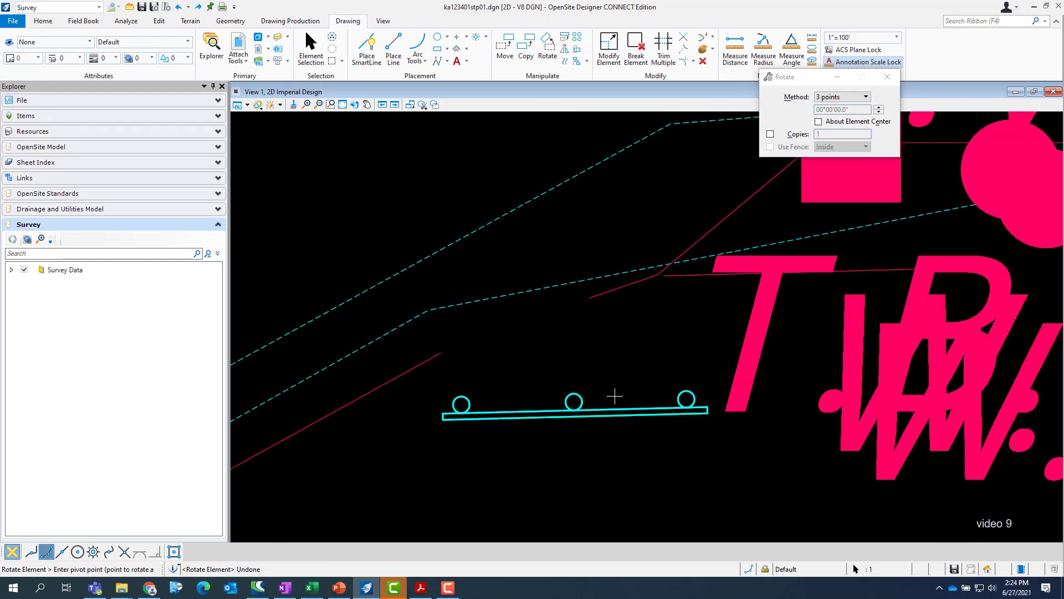
Select the aligned billboard sign to check it, and examine the unpaired sign spot-elevation cross along the roadway's edge line
{"action": "left_click", "coordinate": [461, 420]}
{"action": "key", "text": "Escape"}
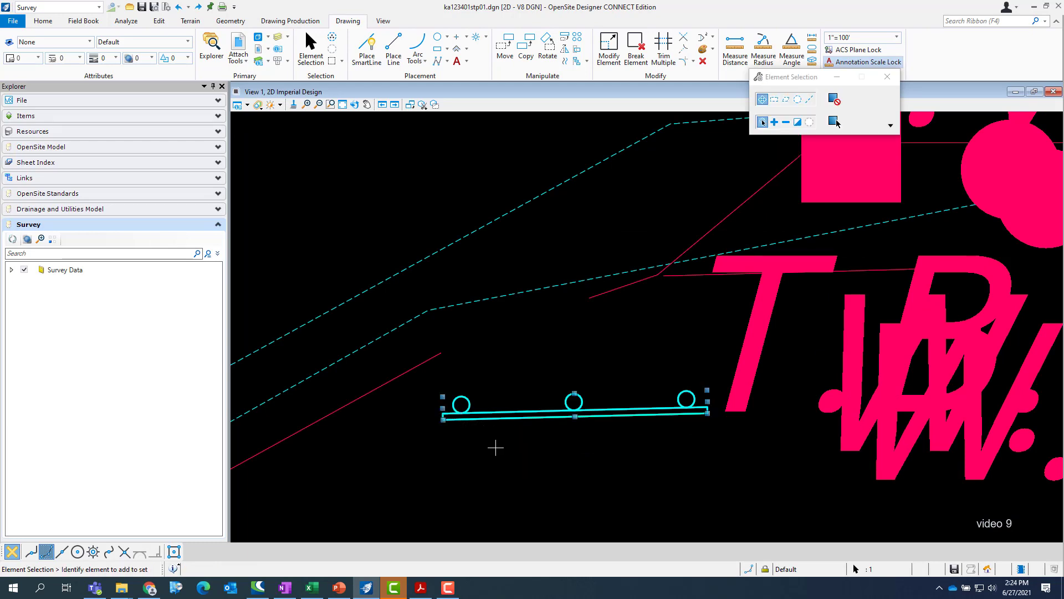
{"action": "scroll", "coordinate": [475, 439], "scroll_direction": "up", "scroll_amount": 6}
{"action": "scroll", "coordinate": [635, 442], "scroll_direction": "down", "scroll_amount": 6}
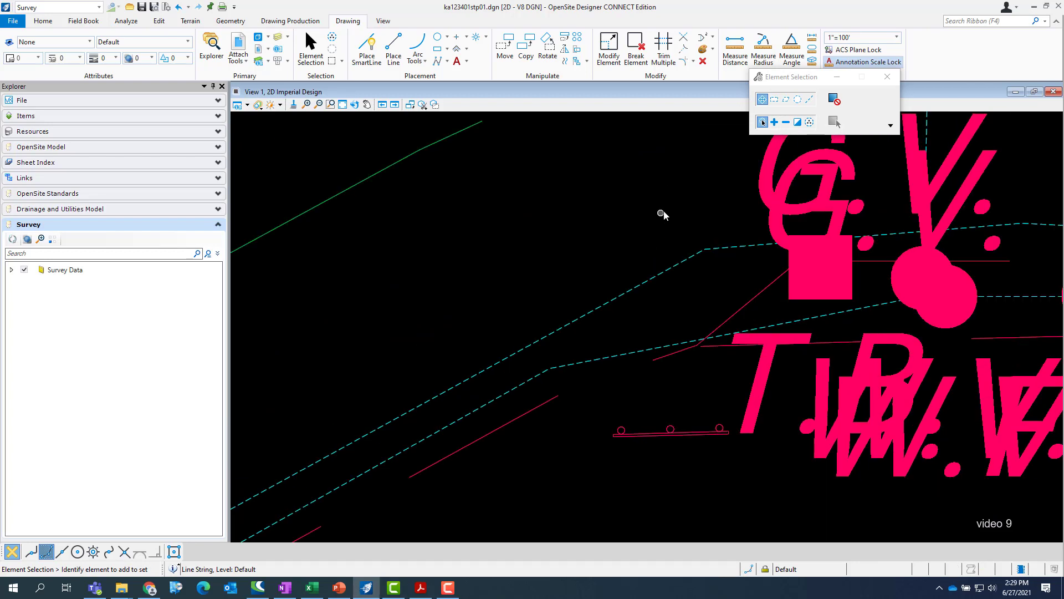
{"action": "scroll", "coordinate": [660, 213], "scroll_direction": "down", "scroll_amount": 4}
{"action": "scroll", "coordinate": [669, 208], "scroll_direction": "down", "scroll_amount": 3}
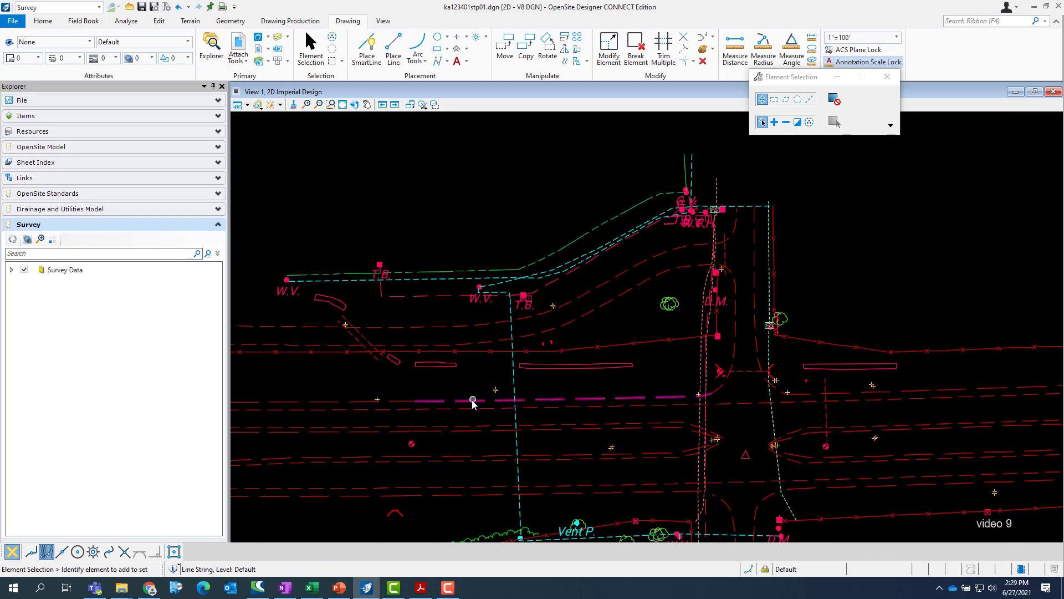
{"action": "scroll", "coordinate": [368, 404], "scroll_direction": "up", "scroll_amount": 4}
{"action": "scroll", "coordinate": [366, 405], "scroll_direction": "up", "scroll_amount": 4}
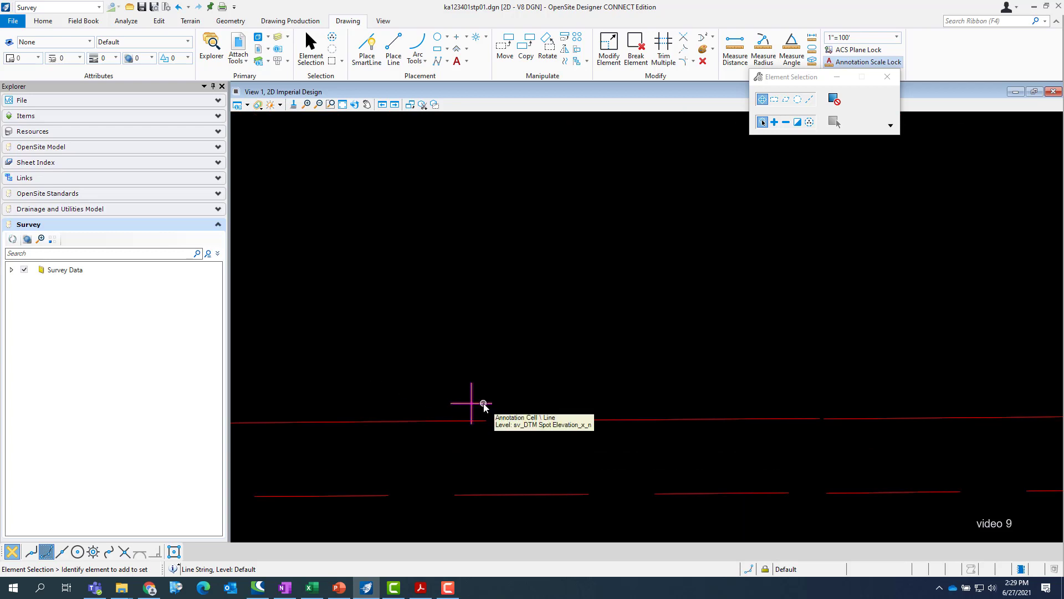
{"action": "scroll", "coordinate": [715, 360], "scroll_direction": "down", "scroll_amount": 2}
{"action": "scroll", "coordinate": [716, 361], "scroll_direction": "down", "scroll_amount": 2}
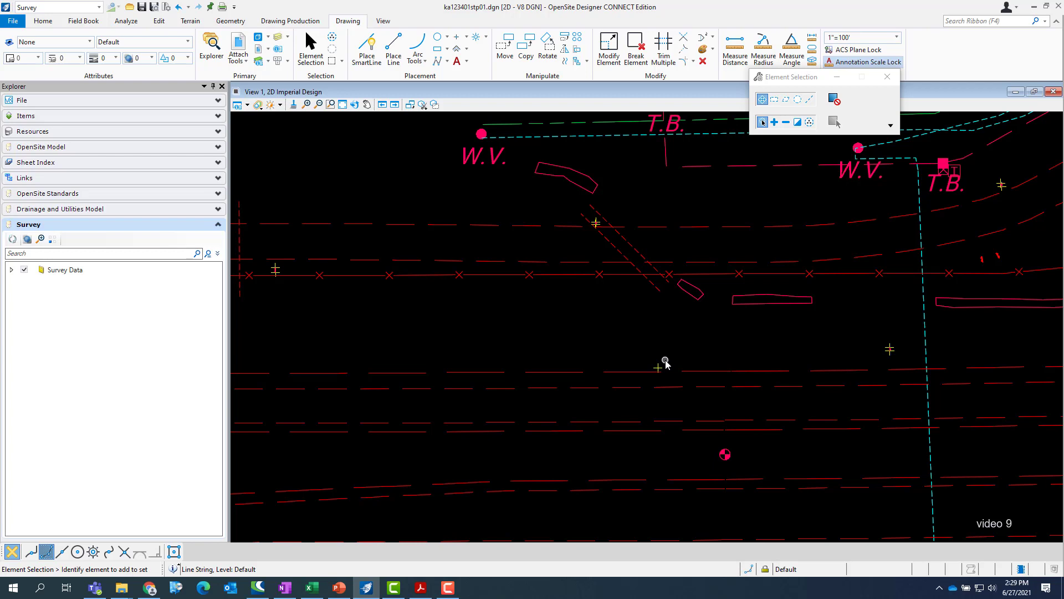
{"action": "scroll", "coordinate": [663, 364], "scroll_direction": "up", "scroll_amount": 1}
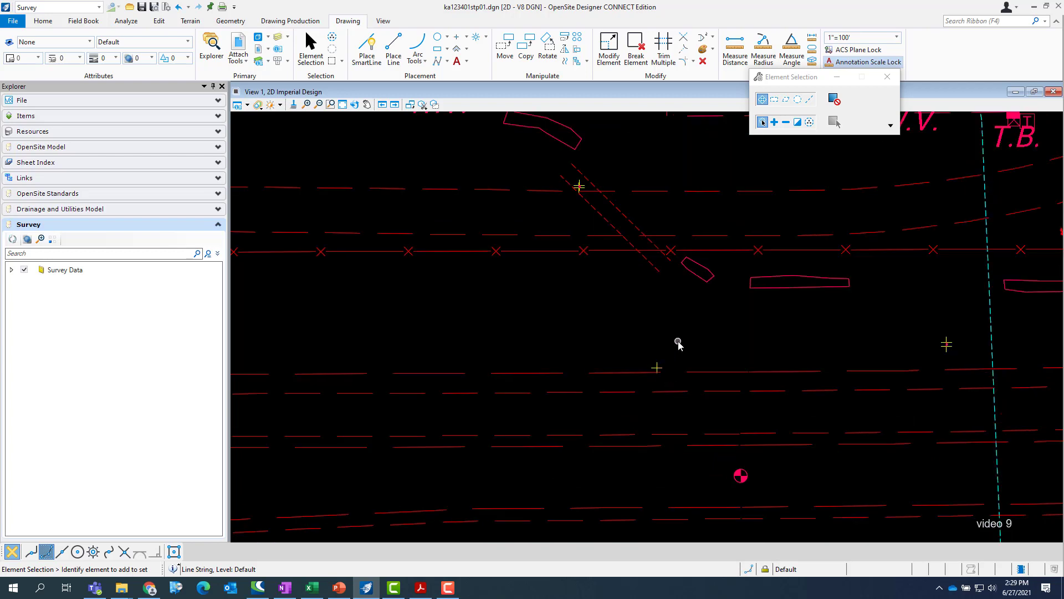
{"action": "scroll", "coordinate": [657, 366], "scroll_direction": "up", "scroll_amount": 2}
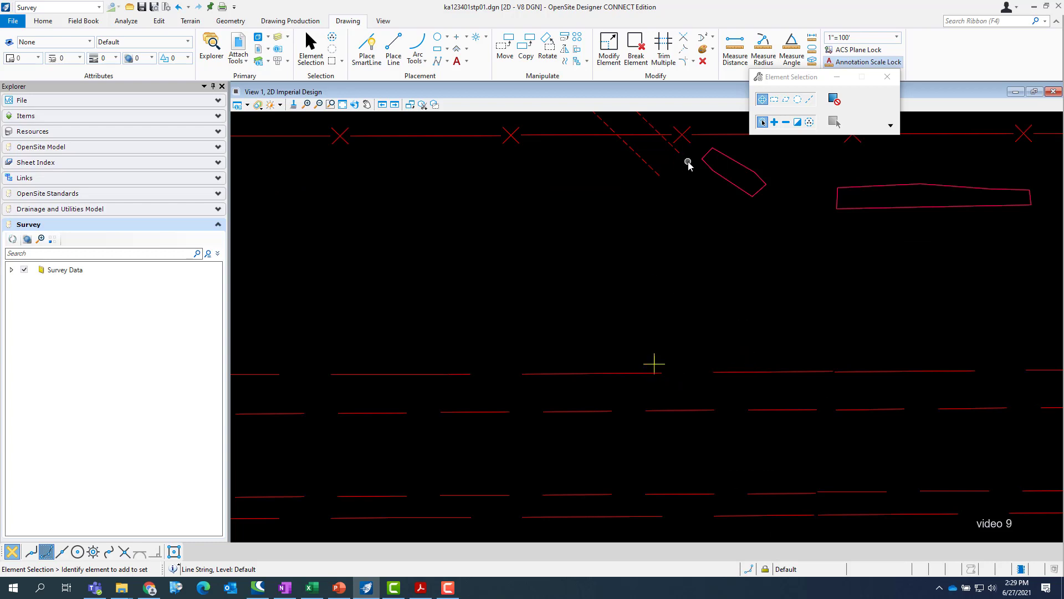
Return to the previously opened survey file KA123401srv01.dgn
{"action": "left_click", "coordinate": [383, 21]}
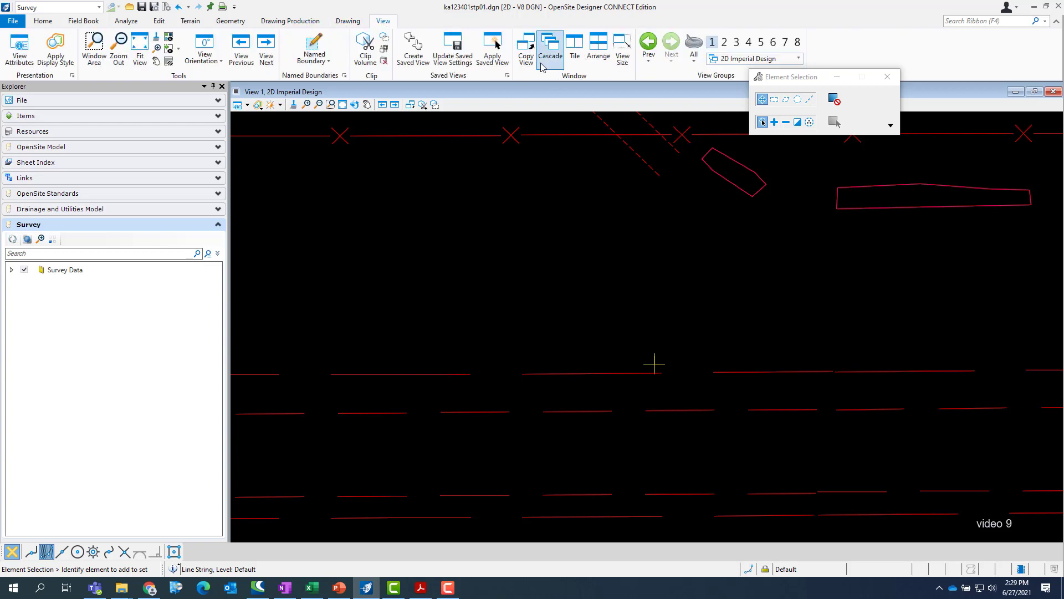
{"action": "left_click", "coordinate": [649, 60]}
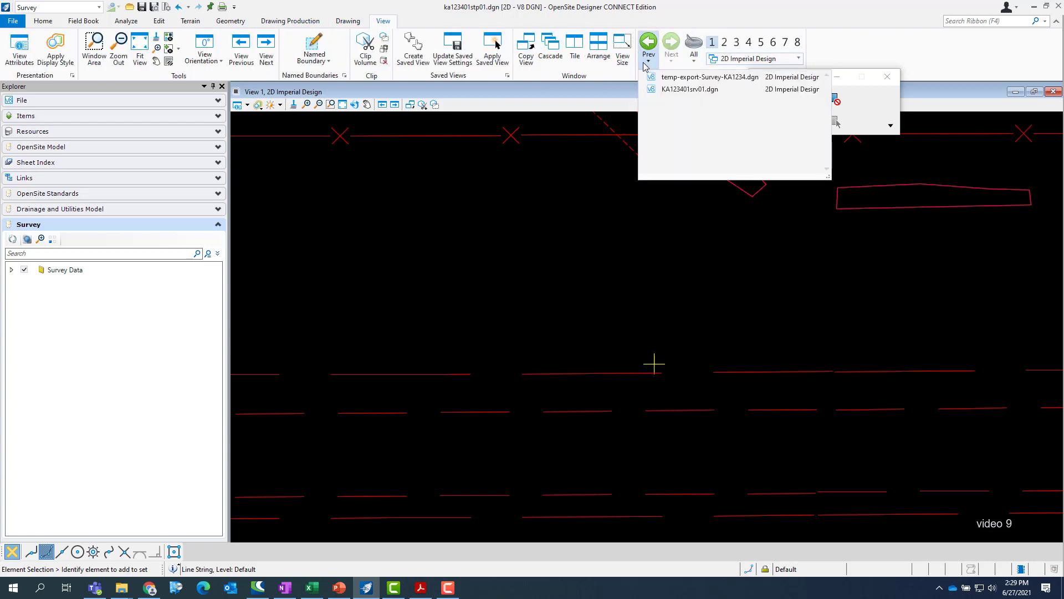
{"action": "left_click", "coordinate": [683, 90]}
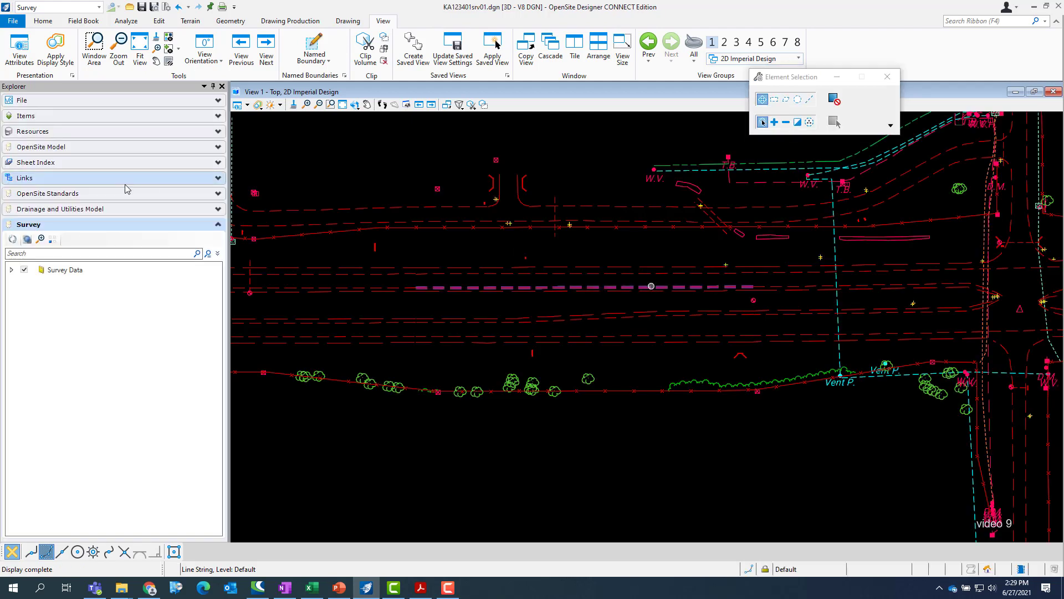
Expand the survey data down to the KA1234 field book's point features and select the SGN feature
{"action": "left_click", "coordinate": [11, 269]}
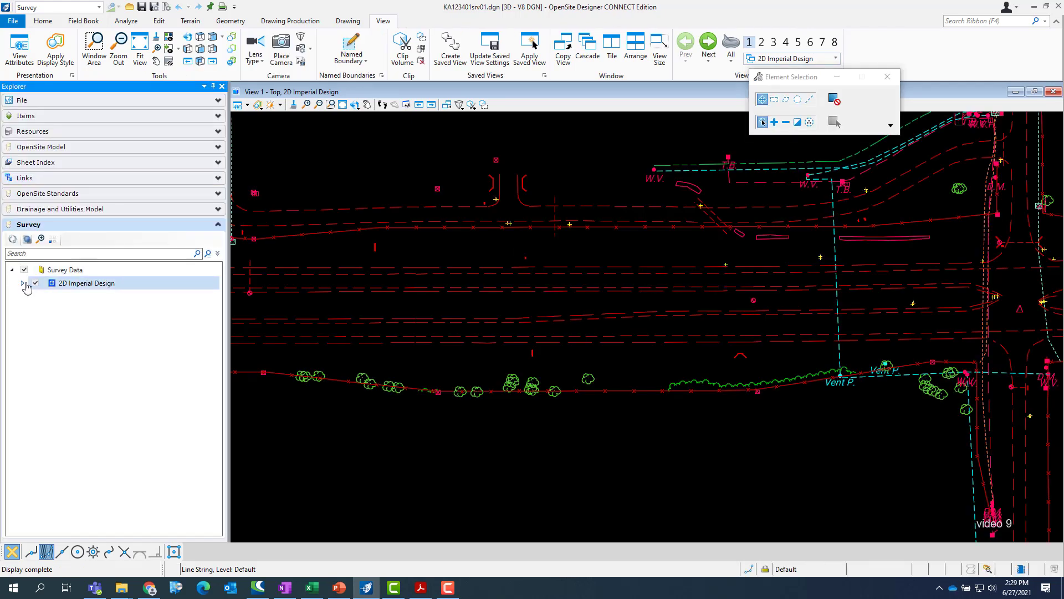
{"action": "left_click", "coordinate": [22, 282]}
{"action": "left_click", "coordinate": [34, 296]}
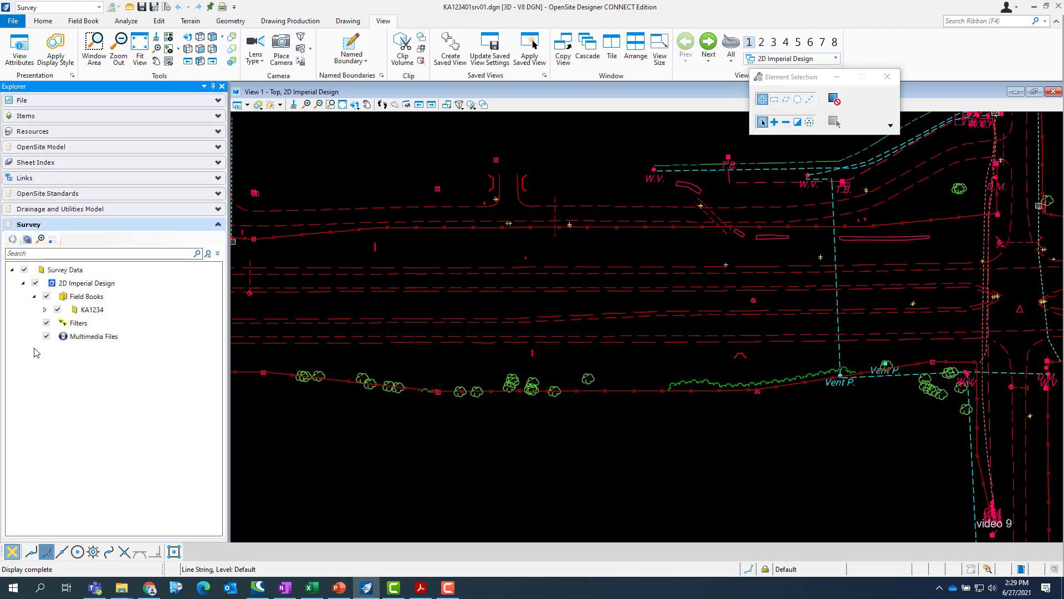
{"action": "left_click", "coordinate": [45, 310]}
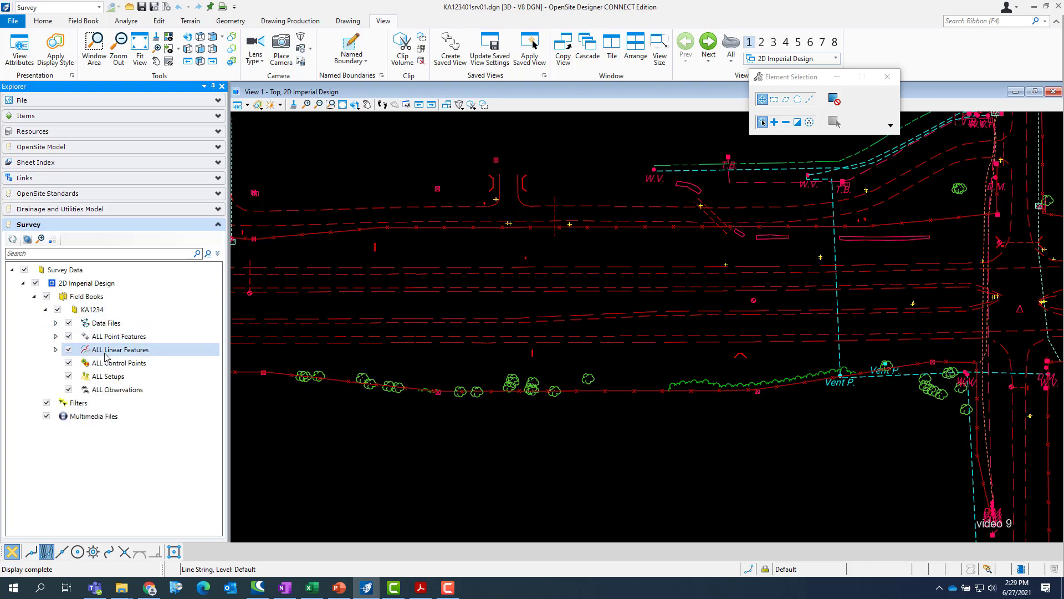
{"action": "left_click", "coordinate": [55, 336]}
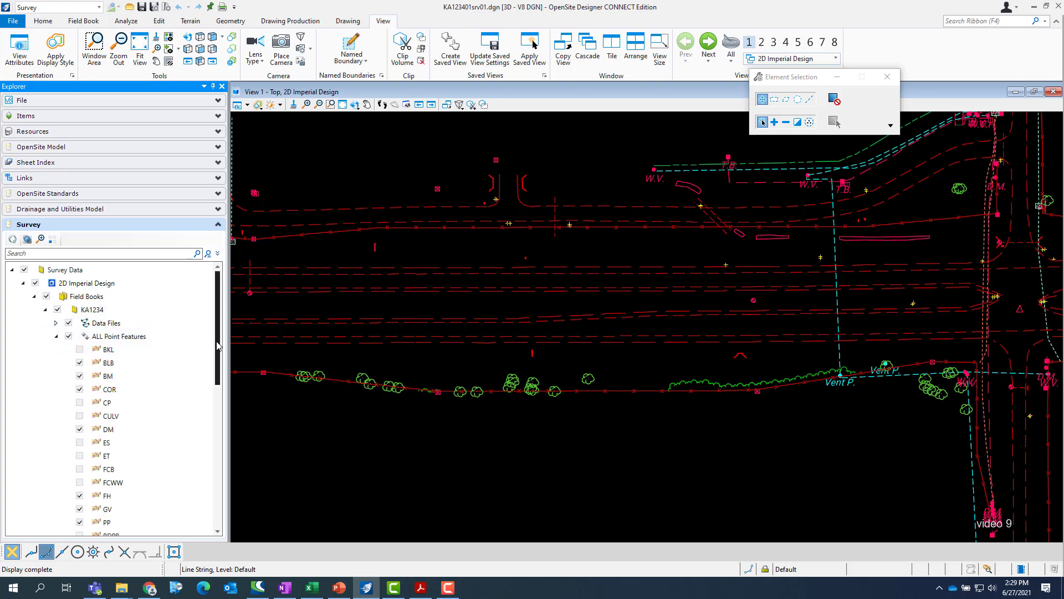
{"action": "left_click_drag", "start_coordinate": [217, 345], "coordinate": [218, 431]}
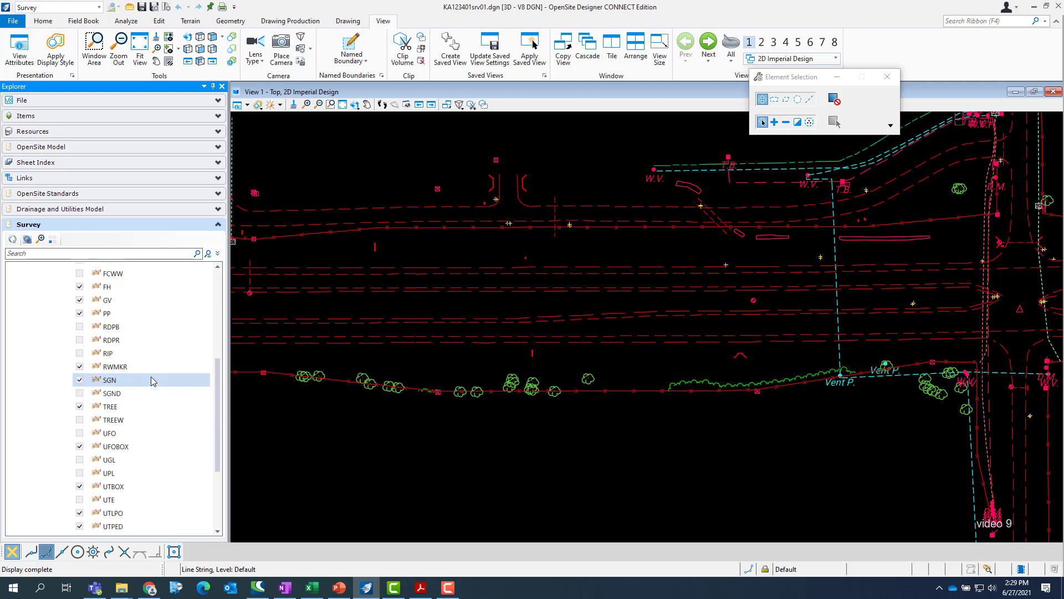
{"action": "left_click", "coordinate": [112, 381]}
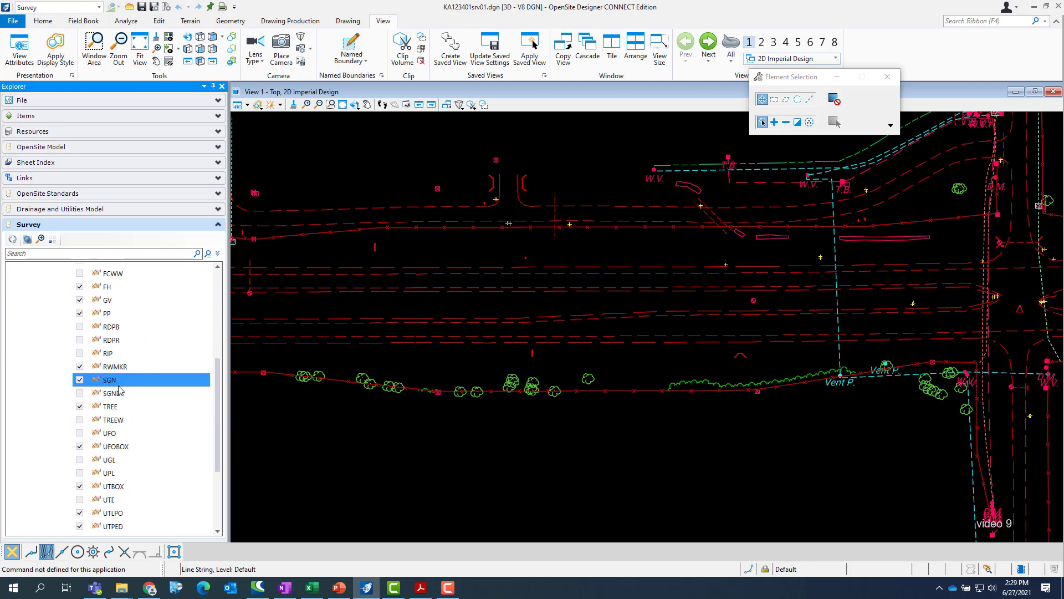
Open the survey details of the SGN points and enlarge the element list to show more rows
{"action": "left_click", "coordinate": [83, 21]}
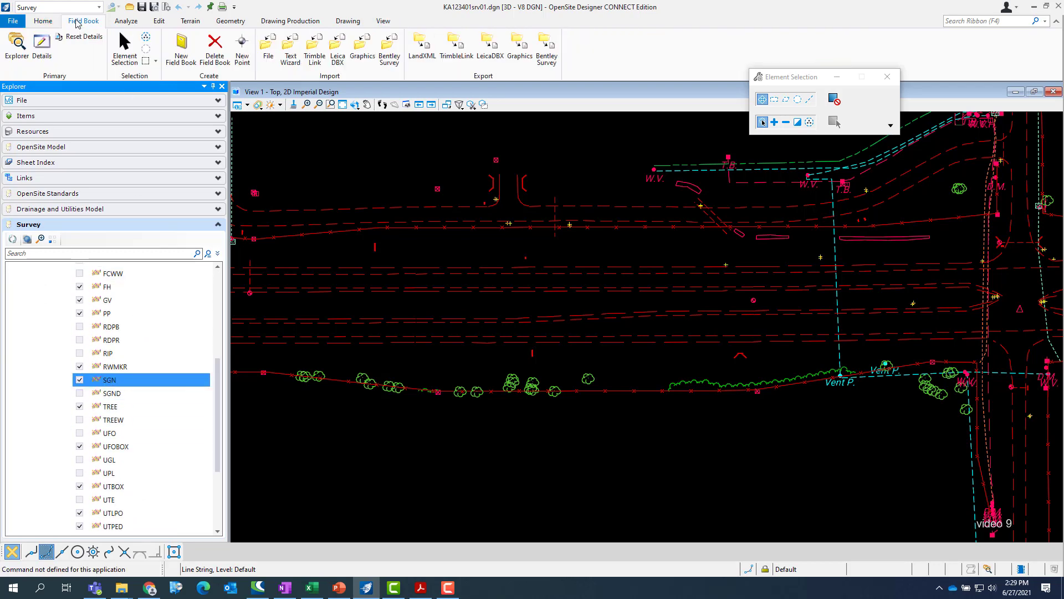
{"action": "left_click", "coordinate": [41, 47]}
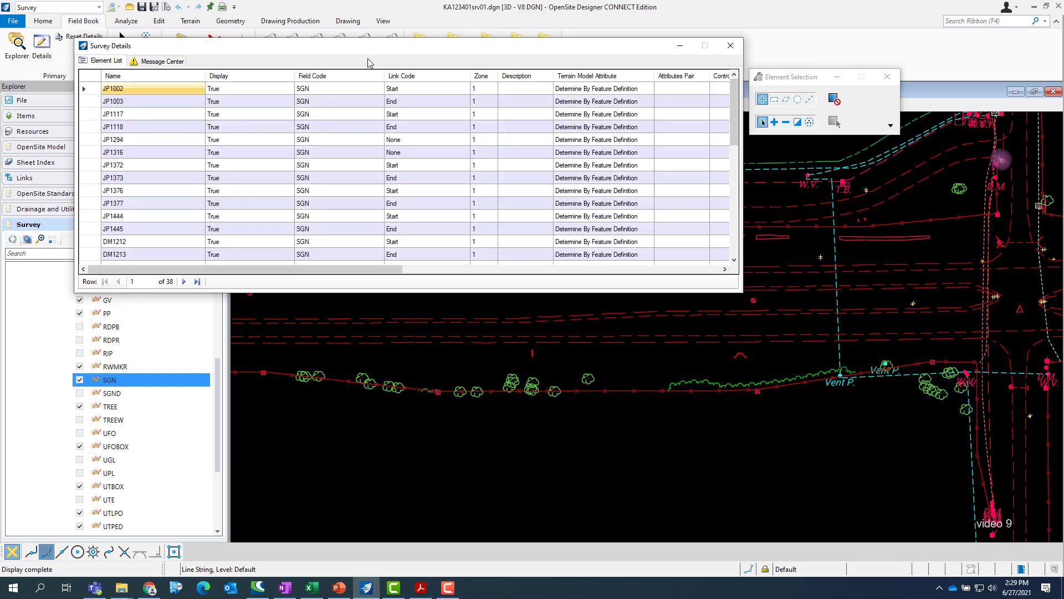
{"action": "left_click_drag", "start_coordinate": [366, 47], "coordinate": [469, 44]}
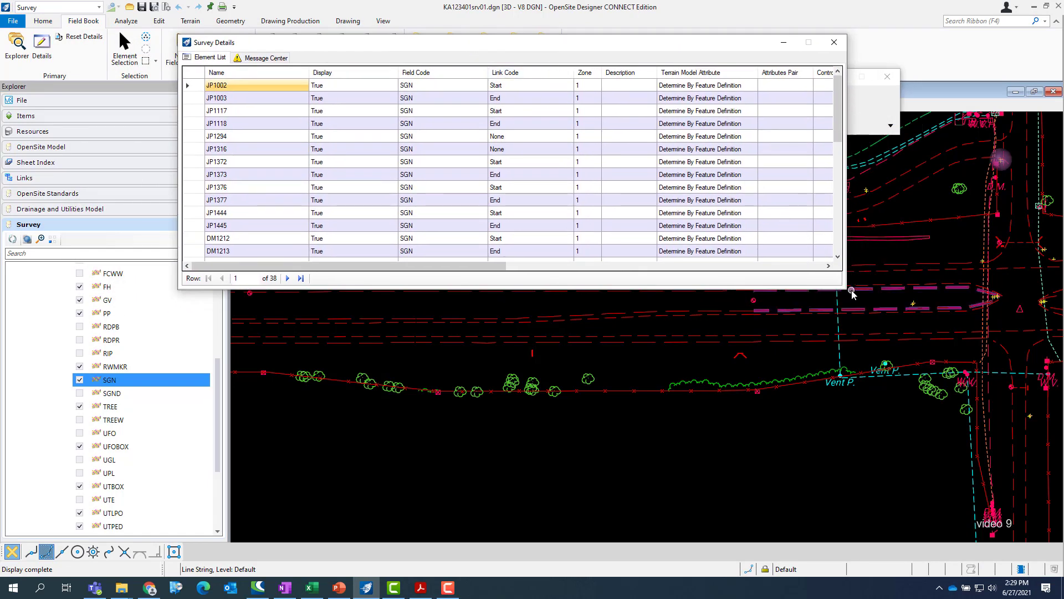
{"action": "left_click_drag", "start_coordinate": [853, 316], "coordinate": [856, 503]}
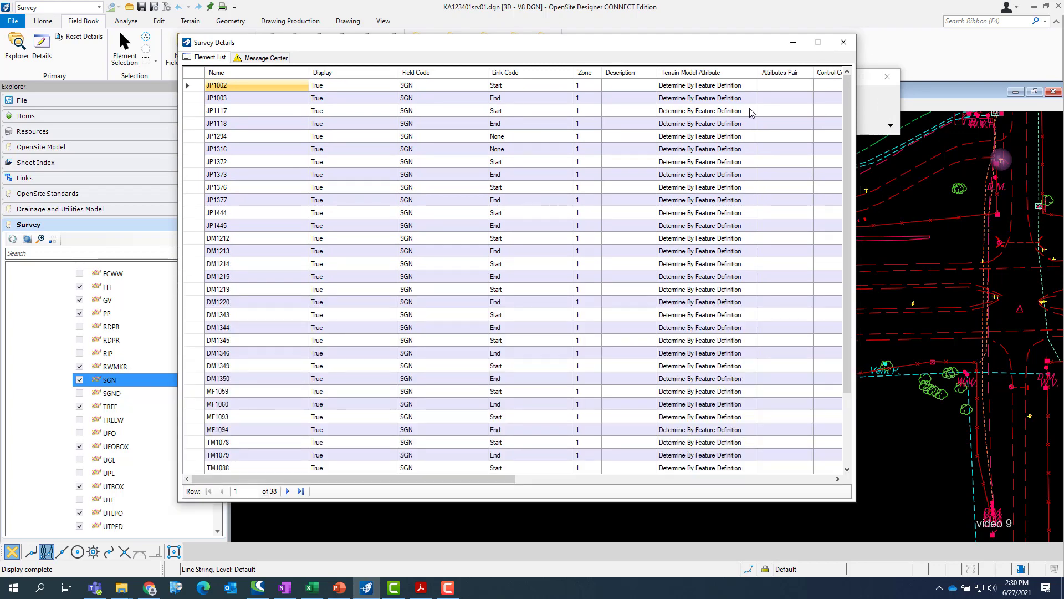
Sort the SGN points by link code in ascending order and bring the points with link code None into view
{"action": "right_click", "coordinate": [525, 76]}
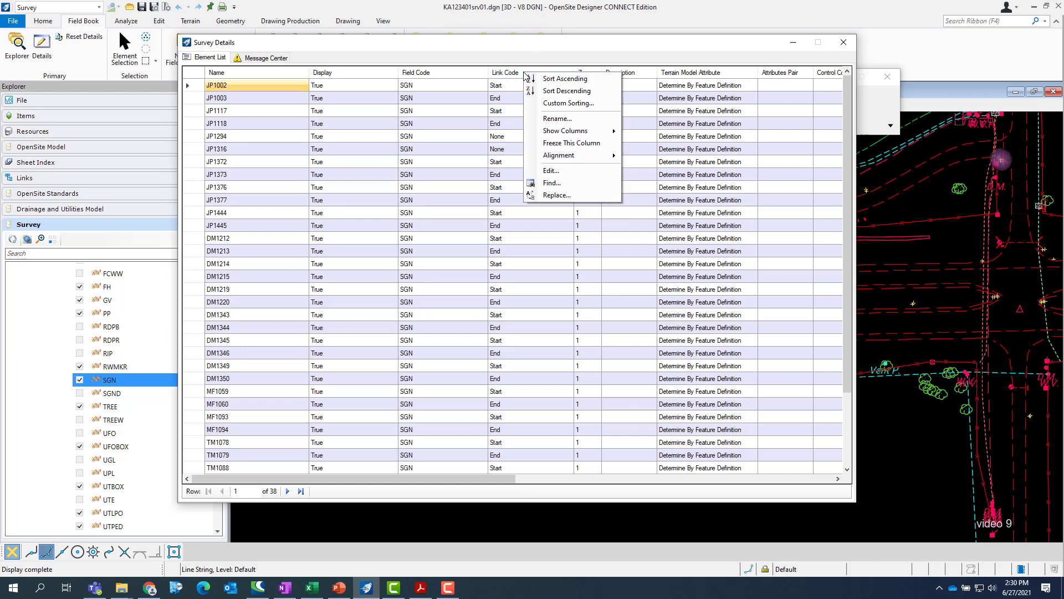
{"action": "left_click", "coordinate": [557, 79]}
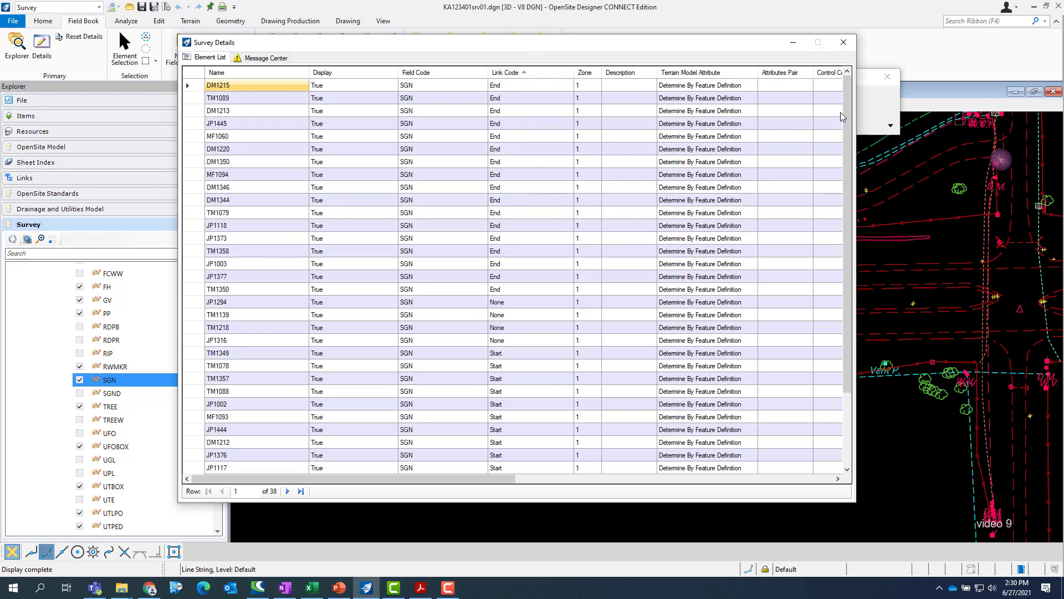
{"action": "left_click_drag", "start_coordinate": [847, 120], "coordinate": [851, 199]}
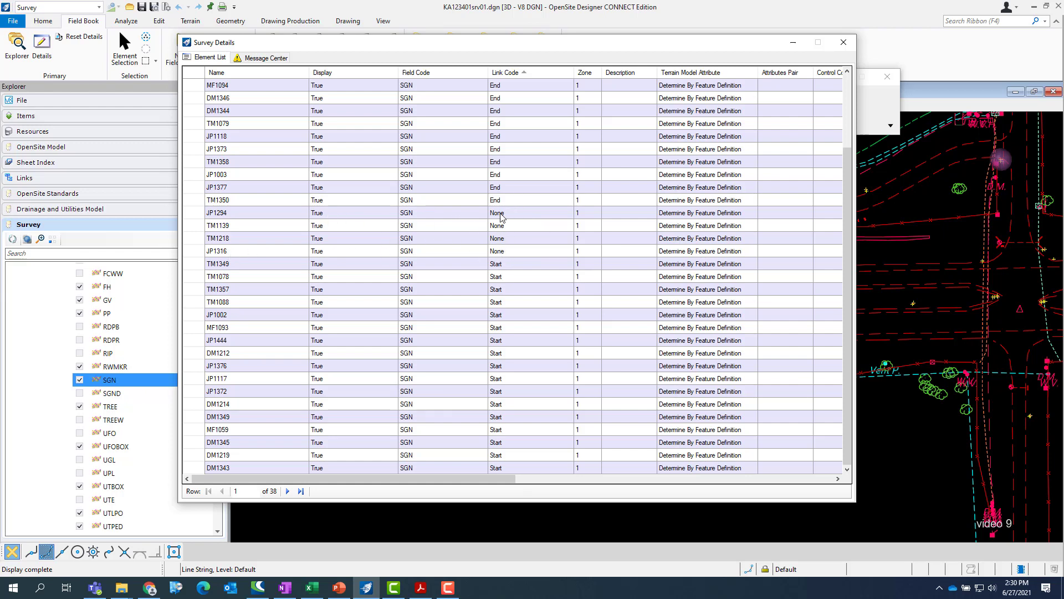
{"action": "left_click_drag", "start_coordinate": [529, 58], "coordinate": [615, 77]}
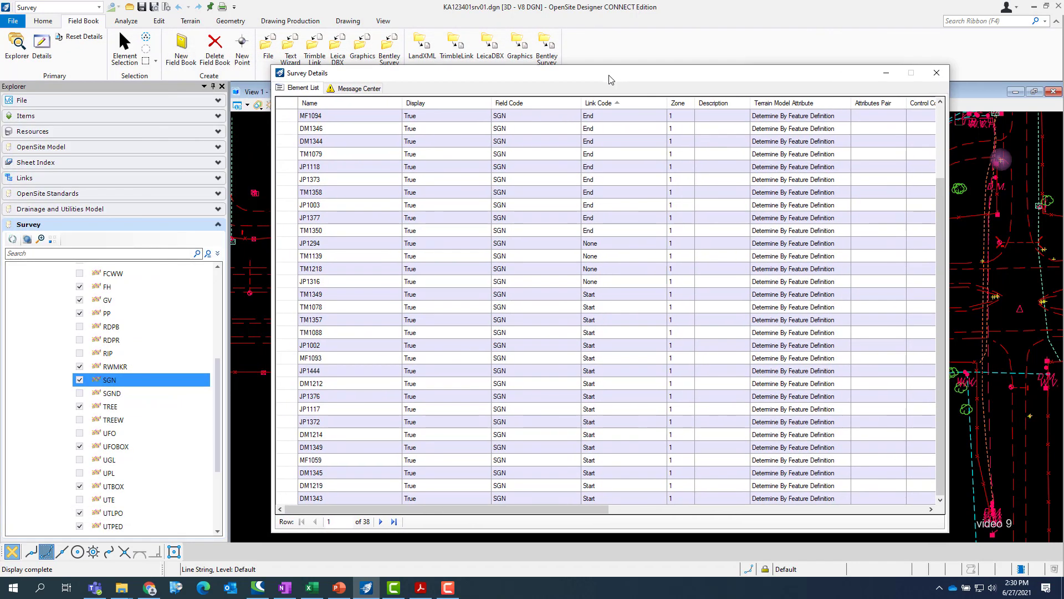
Highlight the unlinked sign points JP1294 and TM1139 in turn, and locate TM1139 in the drawing
{"action": "left_click", "coordinate": [319, 245]}
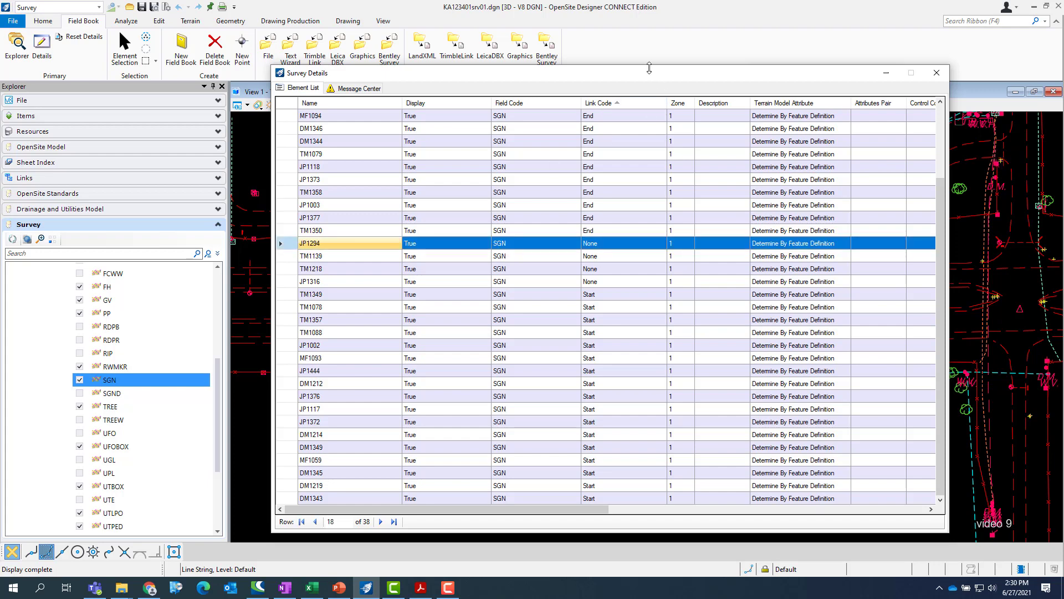
{"action": "left_click_drag", "start_coordinate": [647, 78], "coordinate": [702, 77]}
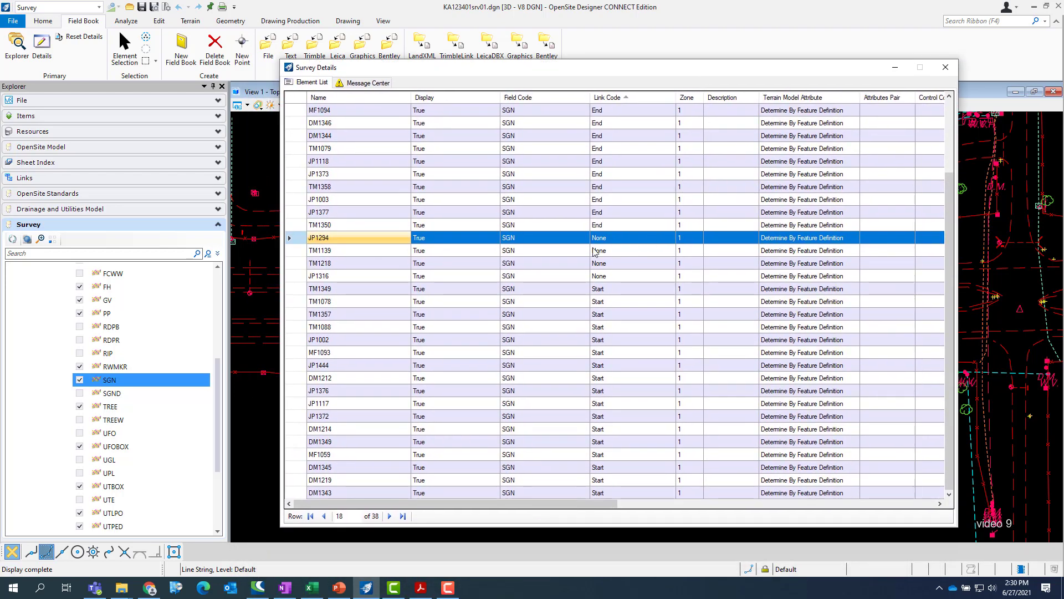
{"action": "left_click", "coordinate": [294, 251]}
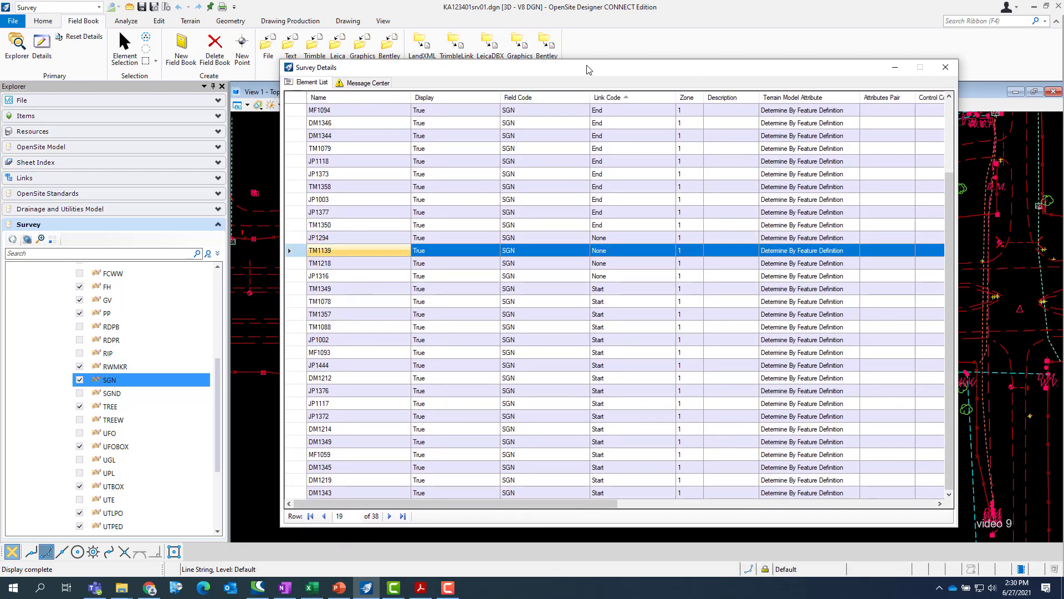
{"action": "mouse_move", "coordinate": [577, 76]}
{"action": "left_mouse_down"}
{"action": "mouse_move", "coordinate": [570, 87]}
{"action": "mouse_move", "coordinate": [494, 101]}
{"action": "mouse_move", "coordinate": [359, 168]}
{"action": "mouse_move", "coordinate": [392, 432]}
{"action": "mouse_move", "coordinate": [406, 380]}
{"action": "left_mouse_up"}
{"action": "scroll", "coordinate": [481, 271], "scroll_direction": "down", "scroll_amount": 3}
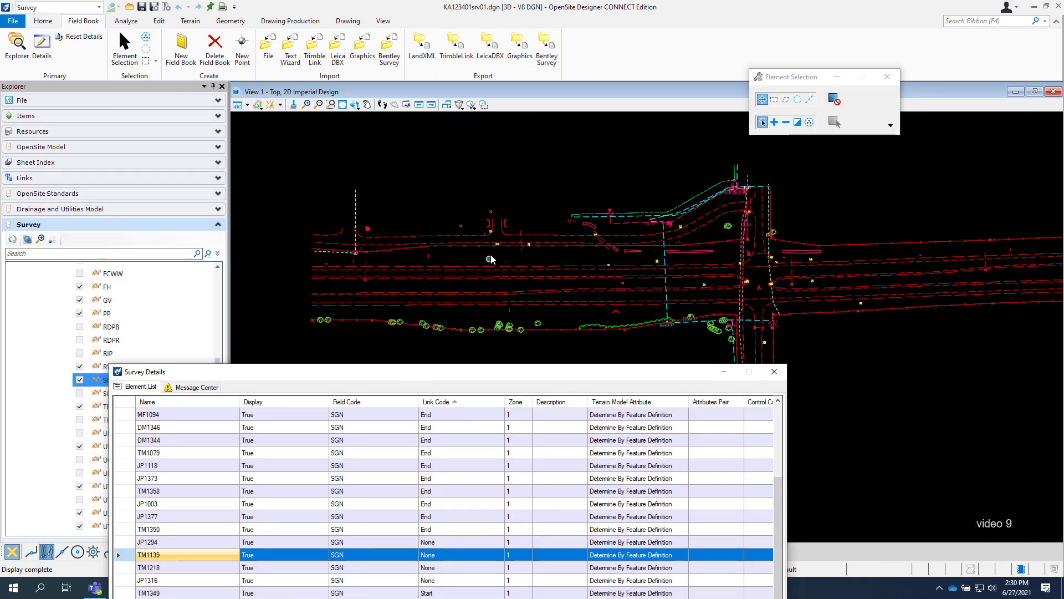
{"action": "scroll", "coordinate": [869, 253], "scroll_direction": "up", "scroll_amount": 3}
{"action": "scroll", "coordinate": [854, 249], "scroll_direction": "up", "scroll_amount": 3}
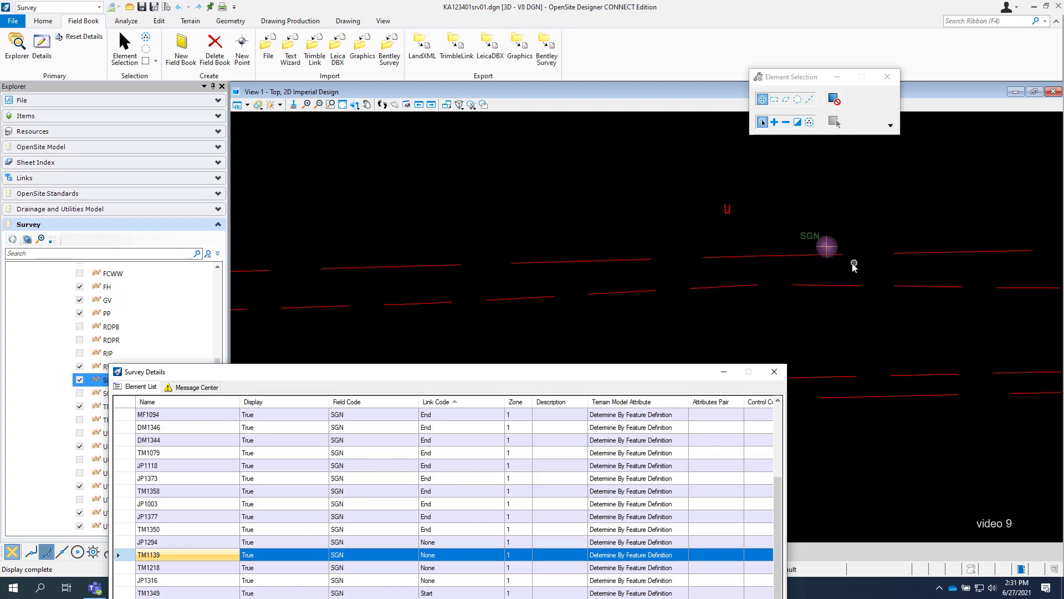
{"action": "scroll", "coordinate": [840, 213], "scroll_direction": "up", "scroll_amount": 2}
{"action": "scroll", "coordinate": [839, 213], "scroll_direction": "down", "scroll_amount": 3}
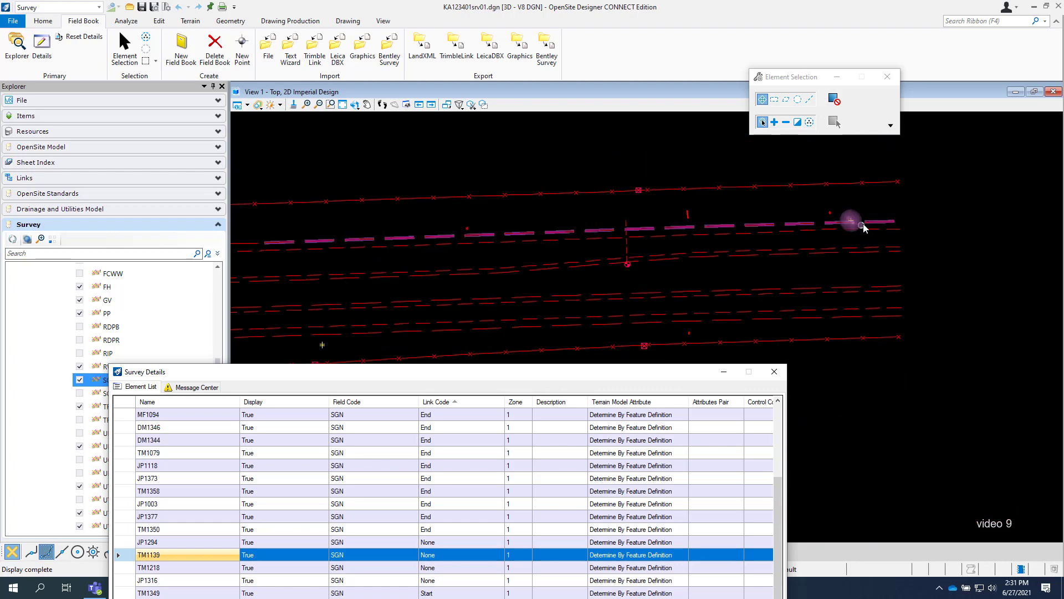
{"action": "scroll", "coordinate": [851, 221], "scroll_direction": "down", "scroll_amount": 2}
Highlight the unlinked sign point TM1218 and locate it in the drawing
{"action": "left_click_drag", "start_coordinate": [544, 379], "coordinate": [640, 240]}
{"action": "key", "text": "Down"}
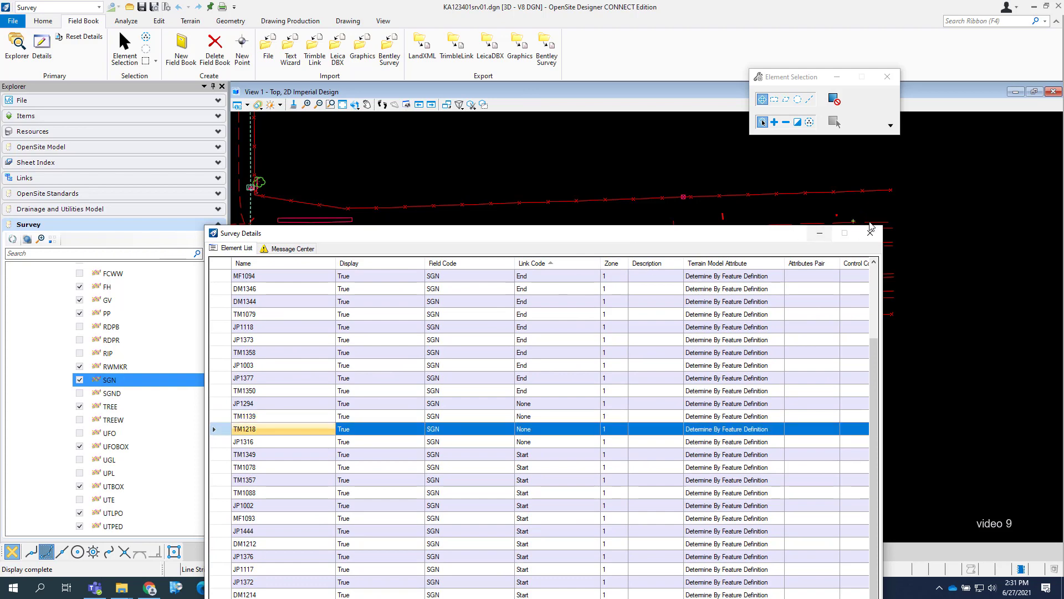
{"action": "mouse_move", "coordinate": [602, 242]}
{"action": "left_mouse_down"}
{"action": "mouse_move", "coordinate": [610, 466]}
{"action": "mouse_move", "coordinate": [614, 438]}
{"action": "left_mouse_up"}
{"action": "scroll", "coordinate": [600, 205], "scroll_direction": "up", "scroll_amount": 4}
{"action": "scroll", "coordinate": [600, 206], "scroll_direction": "up", "scroll_amount": 4}
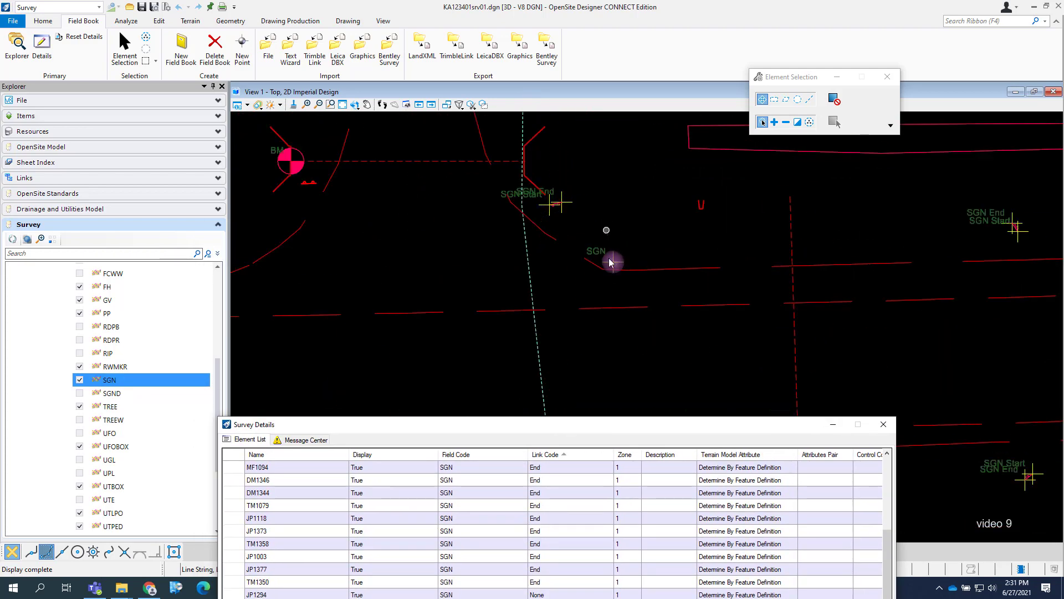
Highlight the unlinked sign point JP1316 and locate it in the drawing
{"action": "left_click_drag", "start_coordinate": [597, 424], "coordinate": [667, 196]}
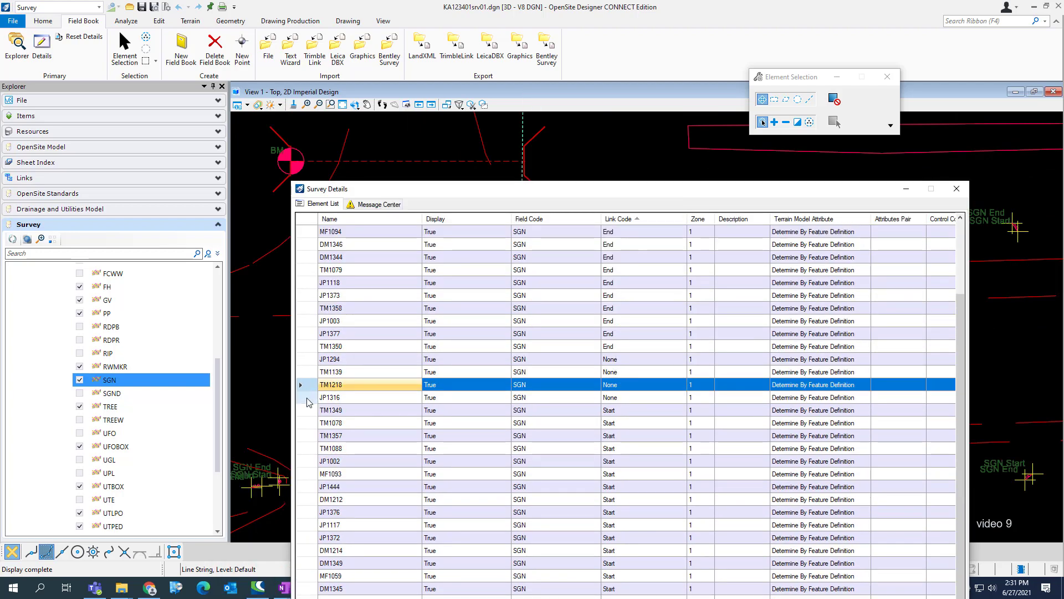
{"action": "key", "text": "Down"}
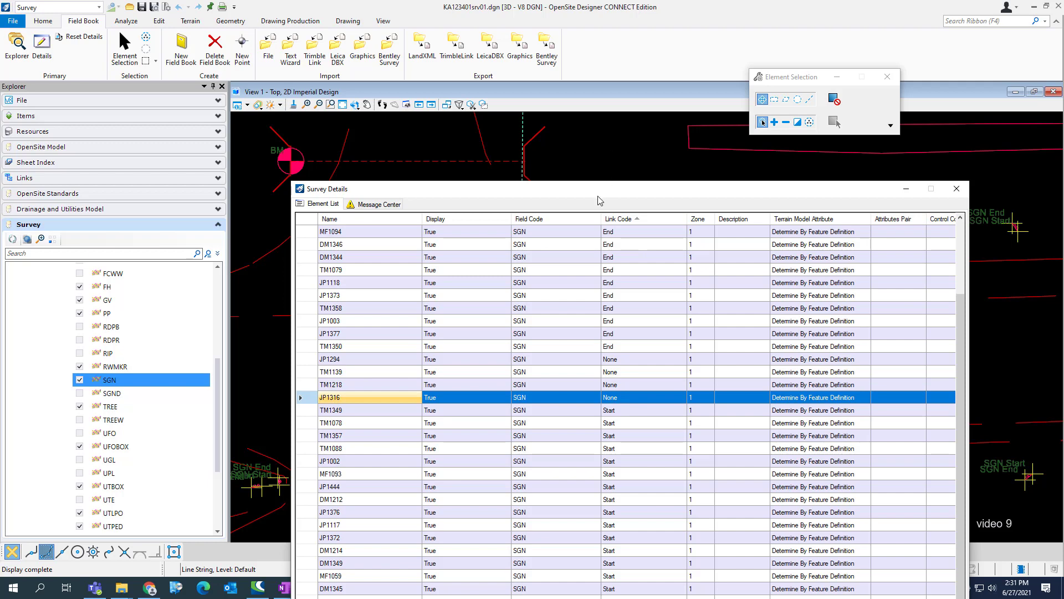
{"action": "left_click_drag", "start_coordinate": [600, 200], "coordinate": [500, 424]}
{"action": "scroll", "coordinate": [524, 271], "scroll_direction": "down", "scroll_amount": 3}
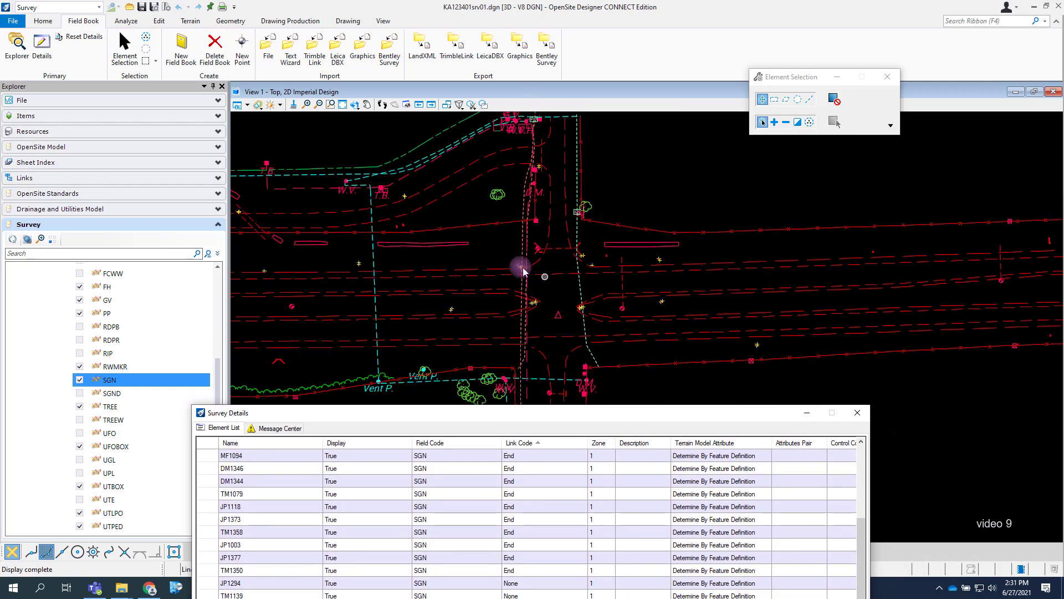
Minimize the Survey Details window to uncover the drawing around the unlinked sign point JP1316
{"action": "scroll", "coordinate": [524, 271], "scroll_direction": "up", "scroll_amount": 3}
{"action": "left_click_drag", "start_coordinate": [511, 416], "coordinate": [559, 171]}
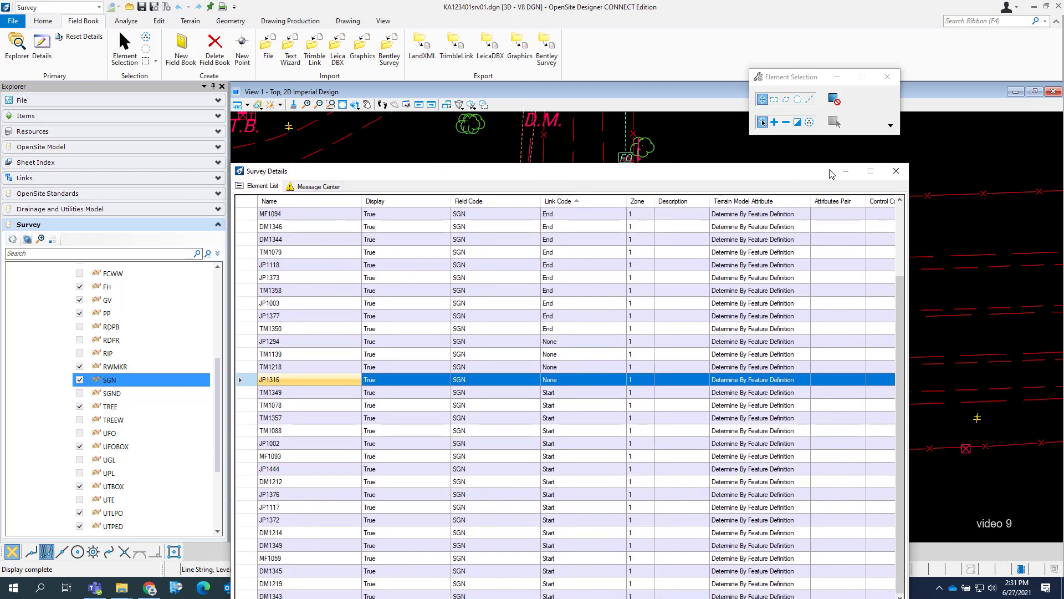
{"action": "left_click", "coordinate": [845, 172]}
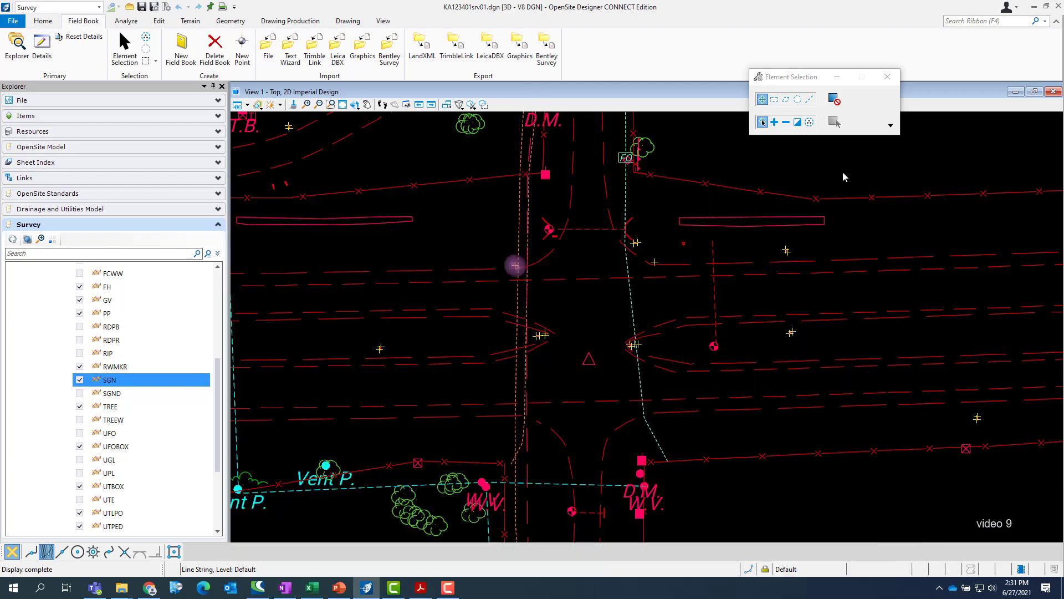
Switch from the survey file to the 2D file ka123401stp01.dgn
{"action": "left_click", "coordinate": [358, 23]}
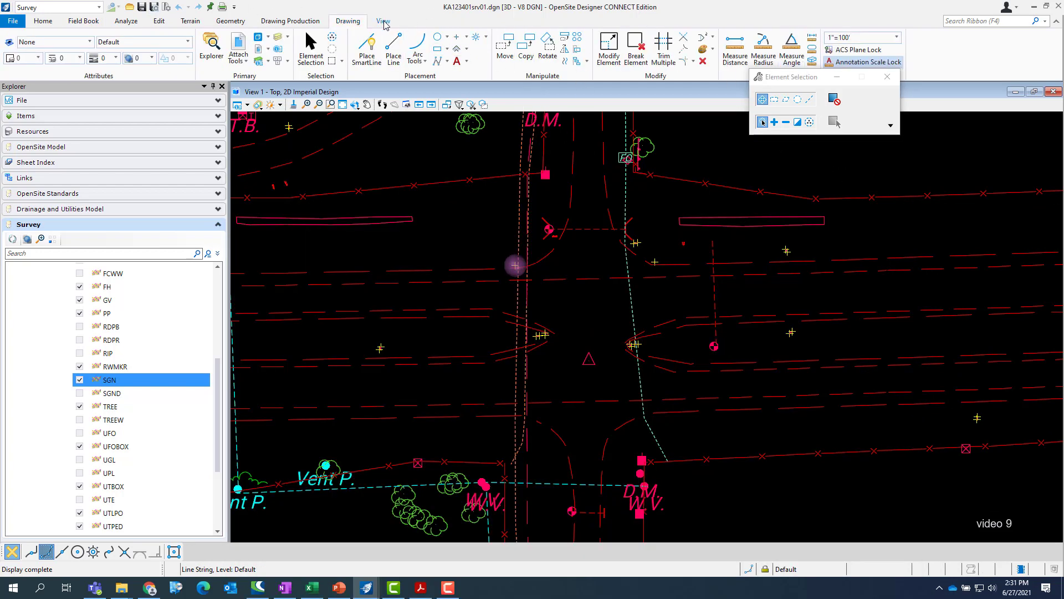
{"action": "left_click", "coordinate": [384, 22]}
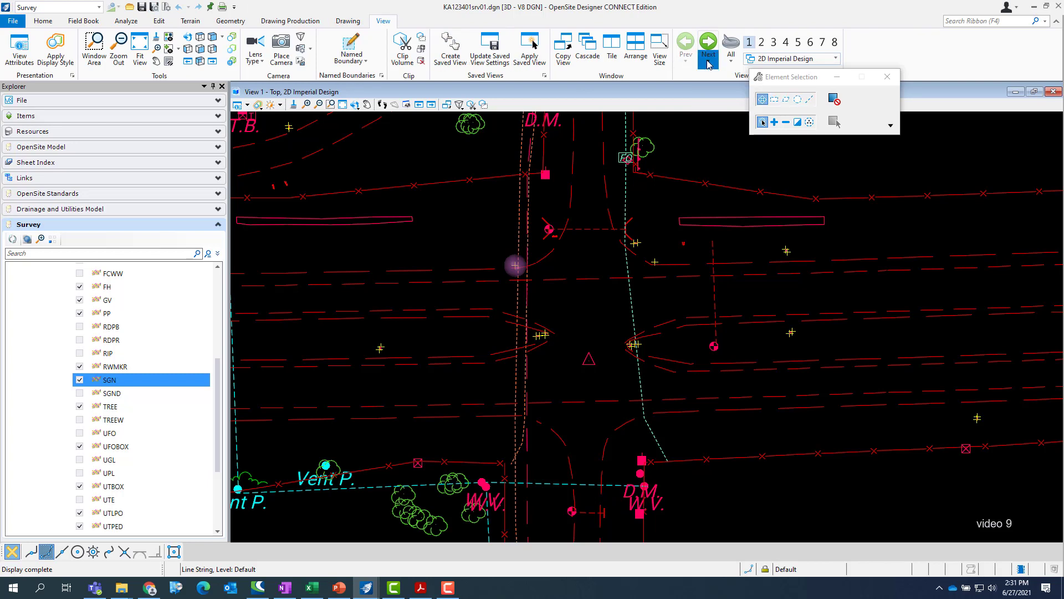
{"action": "left_click", "coordinate": [709, 61]}
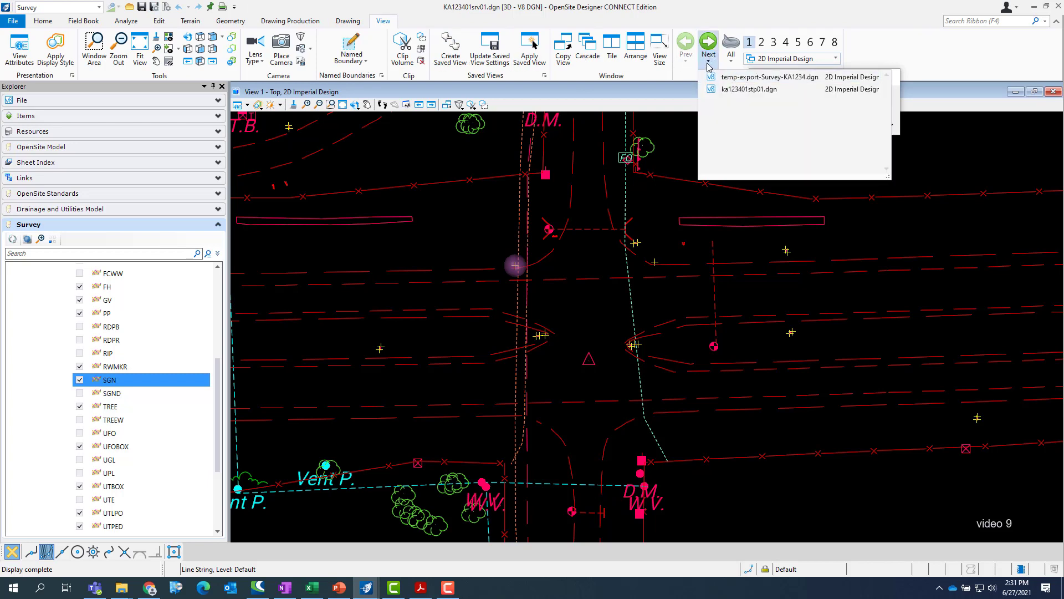
{"action": "left_click", "coordinate": [719, 19]}
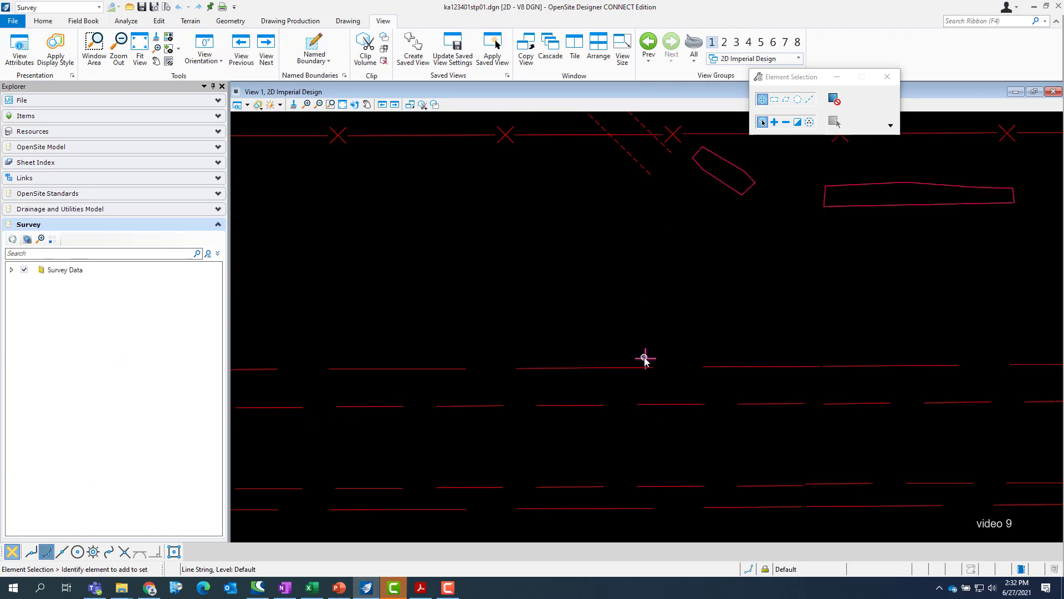
Examine the converted 2D survey graphics, including the spot elevation annotation cell beside the roadway lines and the gas utility line
{"action": "scroll", "coordinate": [613, 270], "scroll_direction": "down", "scroll_amount": 2}
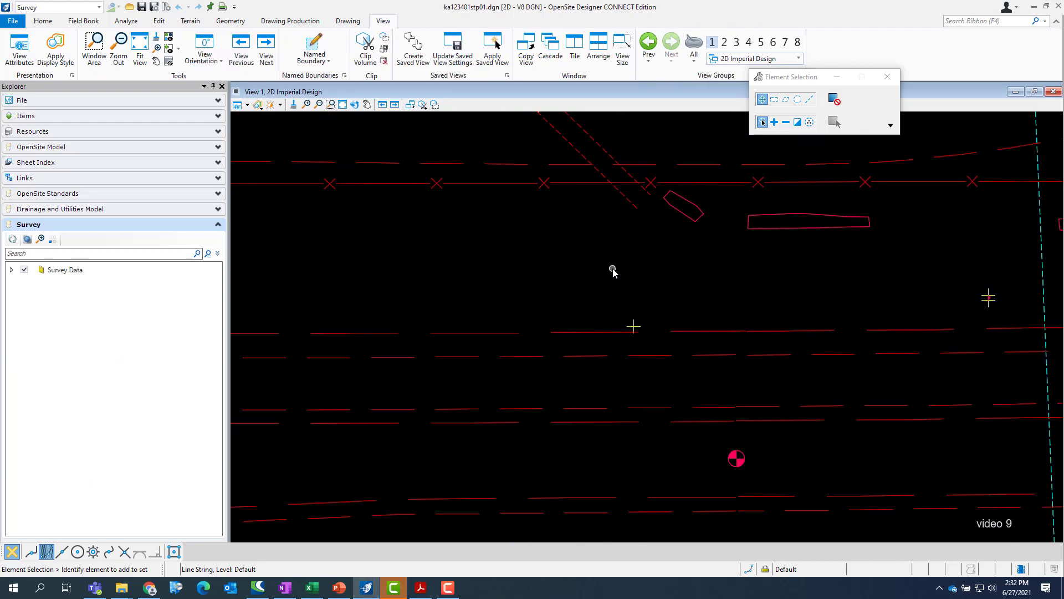
{"action": "scroll", "coordinate": [613, 270], "scroll_direction": "down", "scroll_amount": 1}
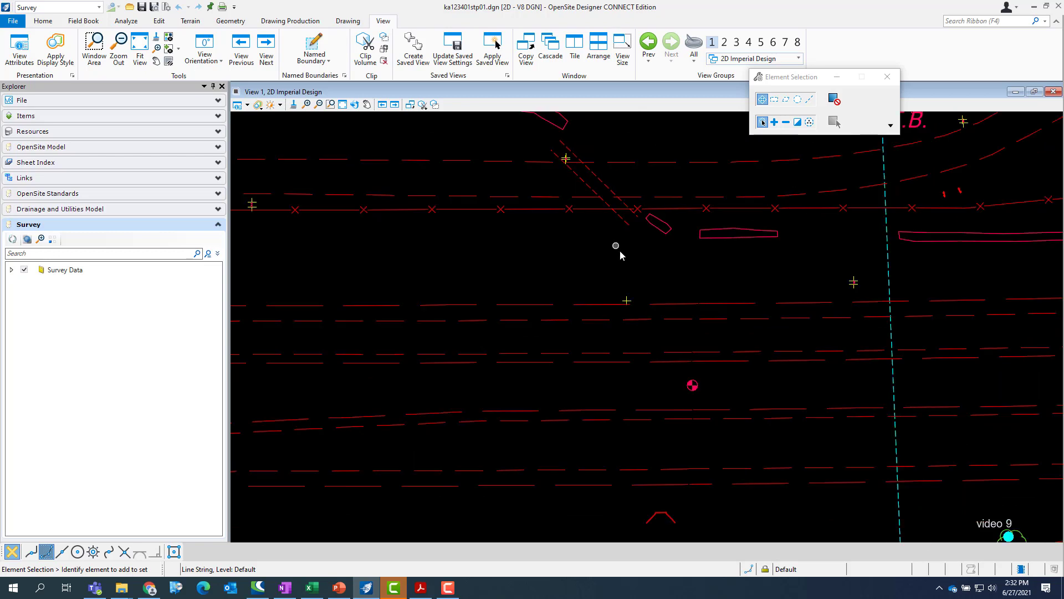
{"action": "scroll", "coordinate": [617, 247], "scroll_direction": "down", "scroll_amount": 1}
{"action": "scroll", "coordinate": [631, 302], "scroll_direction": "up", "scroll_amount": 3}
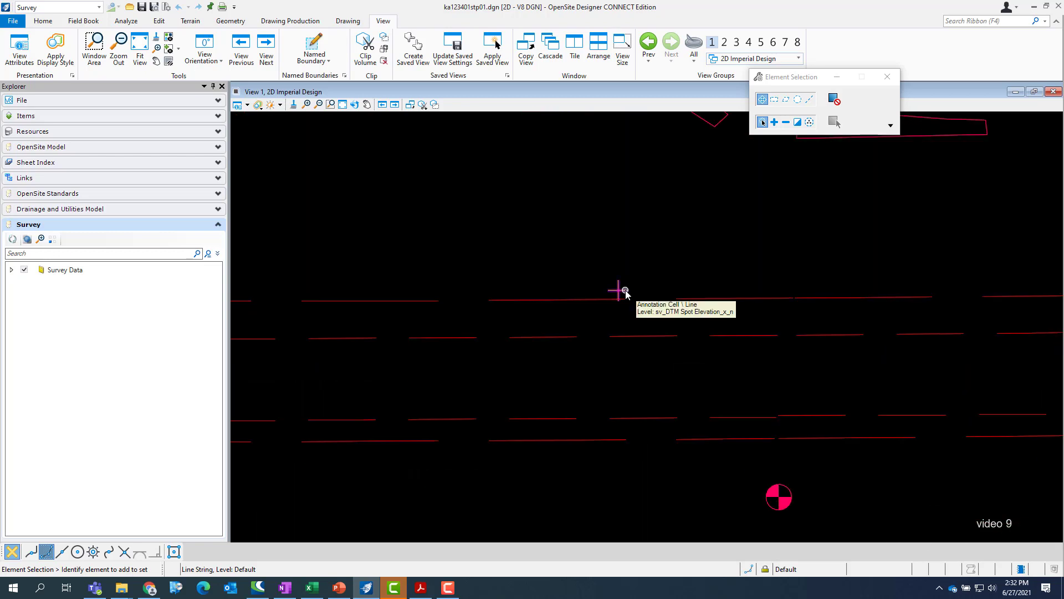
{"action": "scroll", "coordinate": [625, 290], "scroll_direction": "down", "scroll_amount": 3}
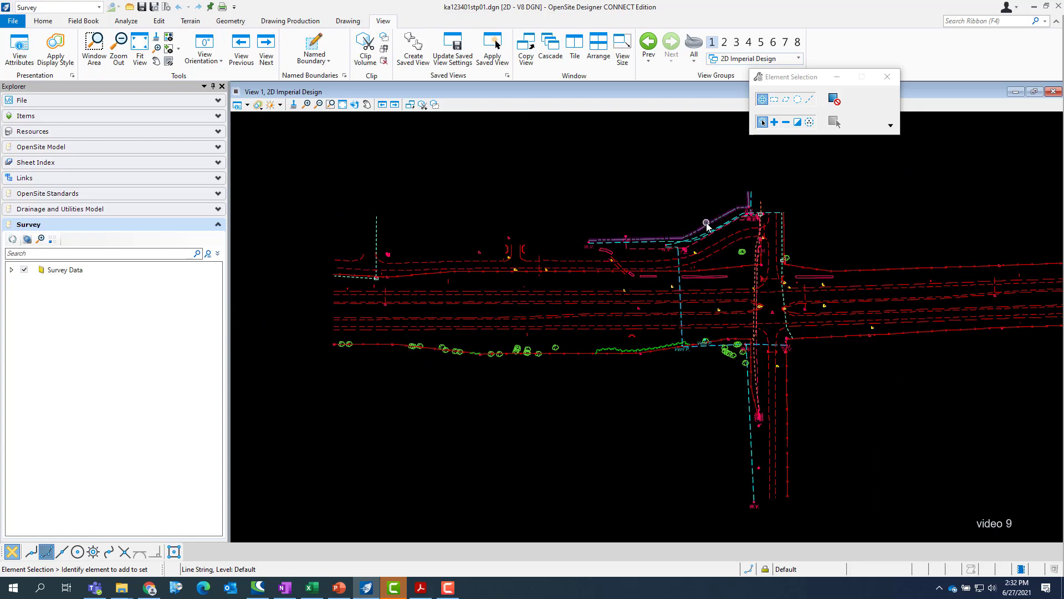
{"action": "scroll", "coordinate": [707, 224], "scroll_direction": "up", "scroll_amount": 1}
{"action": "scroll", "coordinate": [707, 224], "scroll_direction": "up", "scroll_amount": 2}
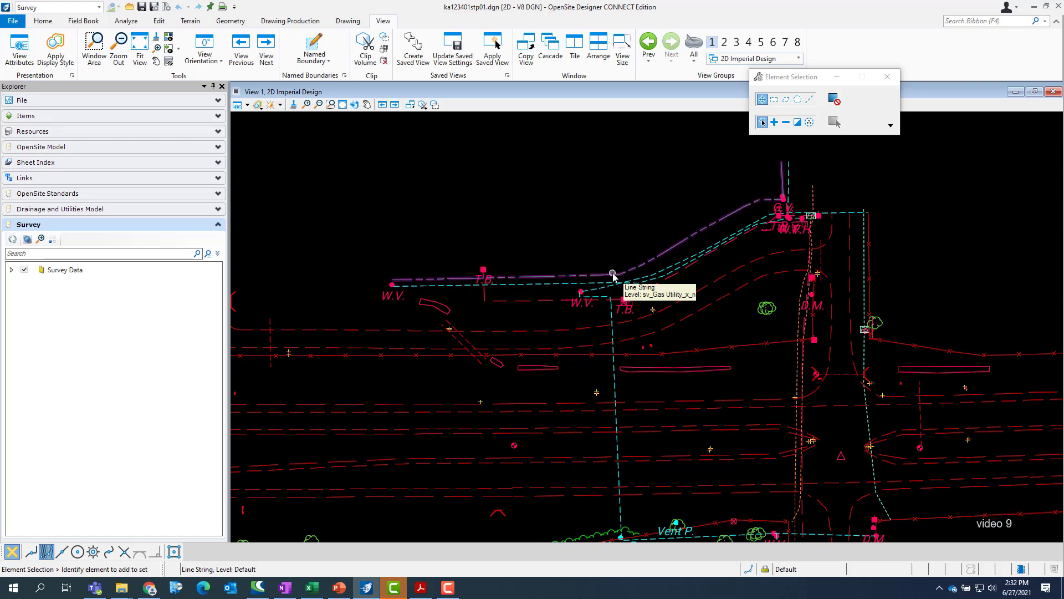
{"action": "scroll", "coordinate": [613, 274], "scroll_direction": "down", "scroll_amount": 3}
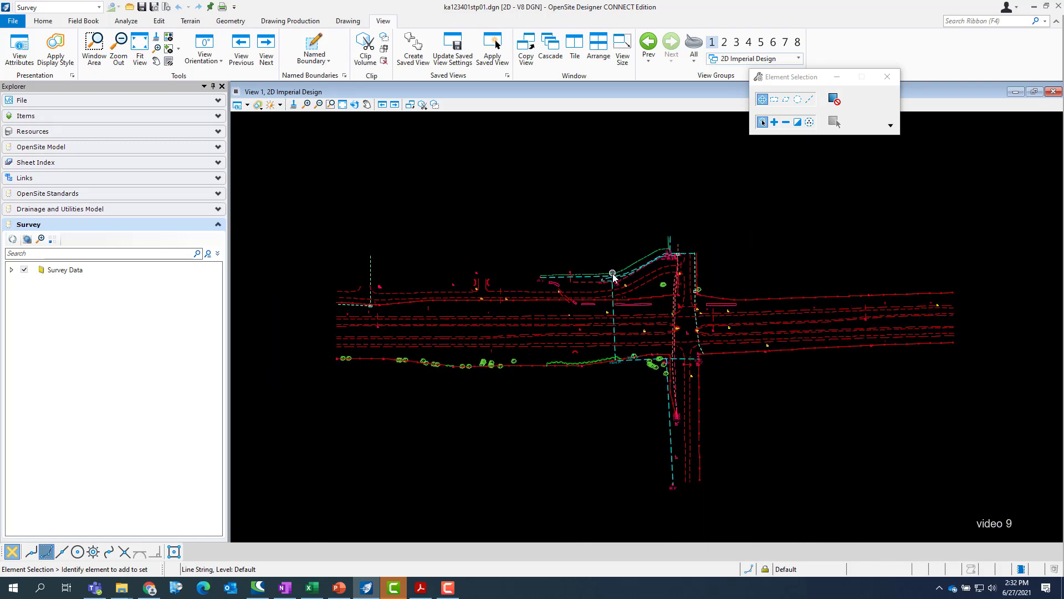